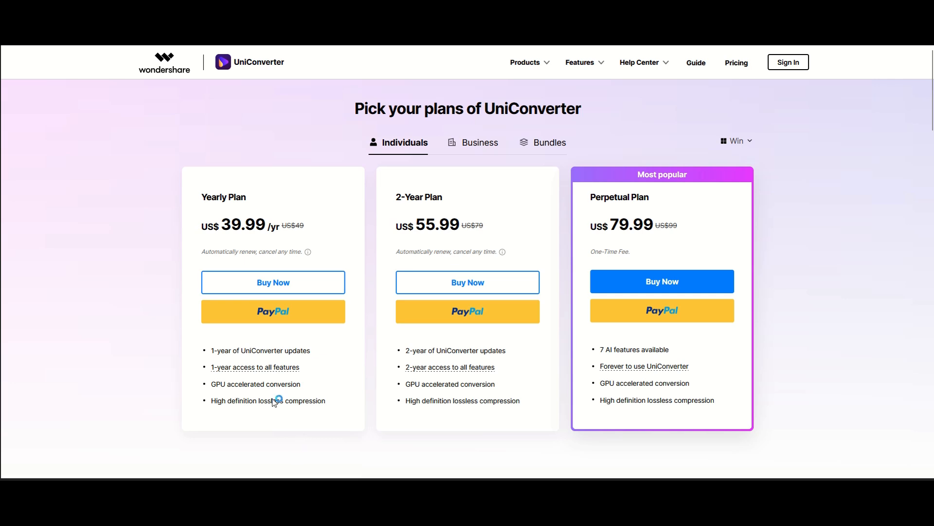
pyautogui.moveTo(930, 258)
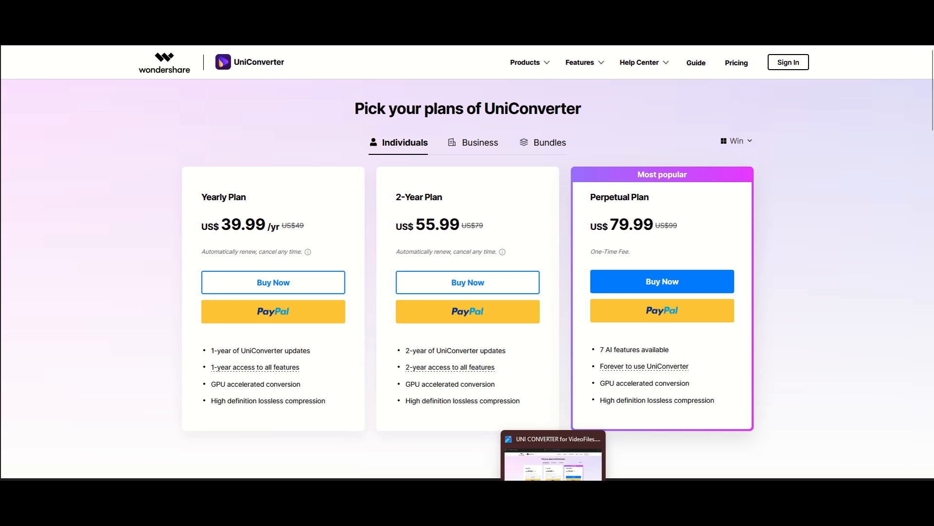
pyautogui.moveTo(6, 261)
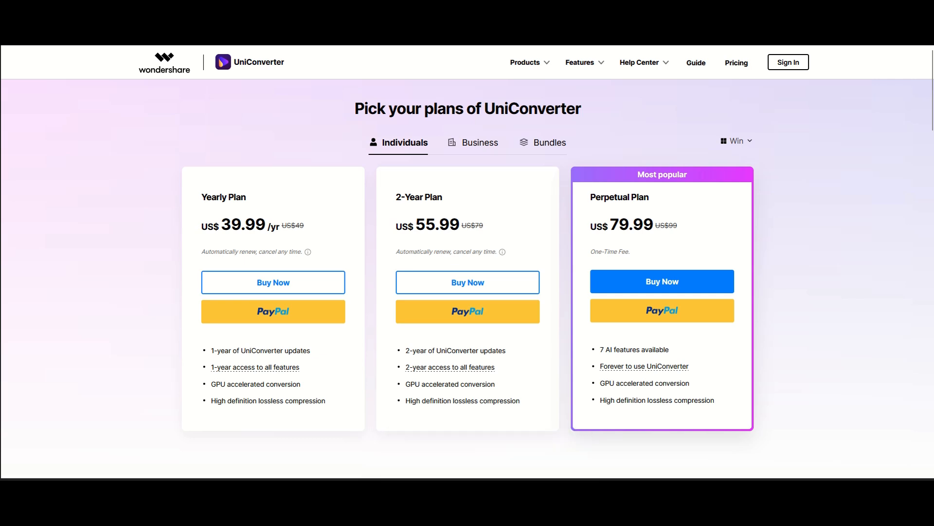
pyautogui.moveTo(489, 479)
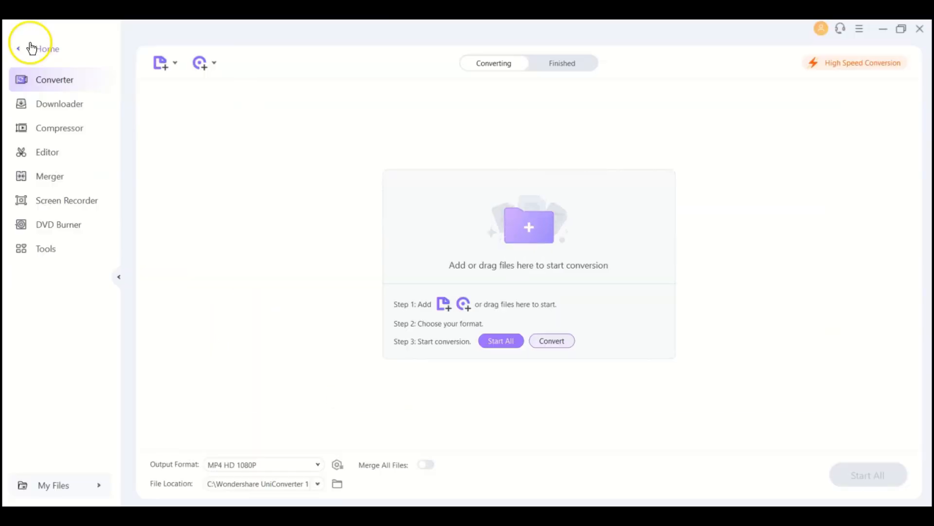
# Step: Leave the Converter and look over the features on the home page and in the full tools list
pyautogui.click(119, 88)
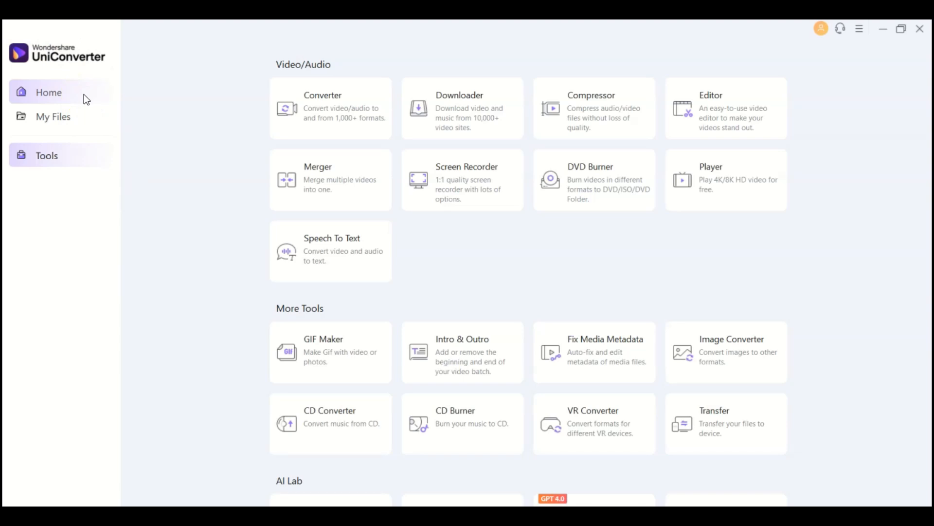
pyautogui.click(66, 92)
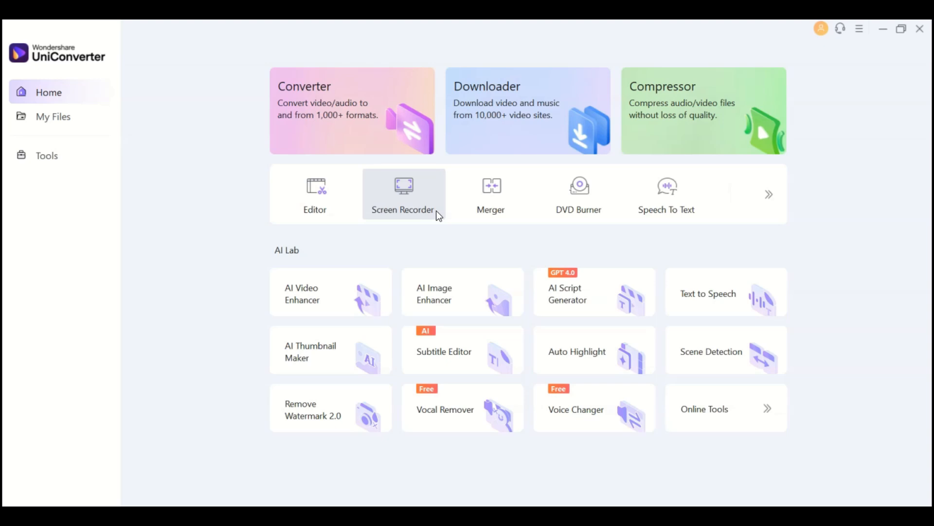
pyautogui.click(386, 196)
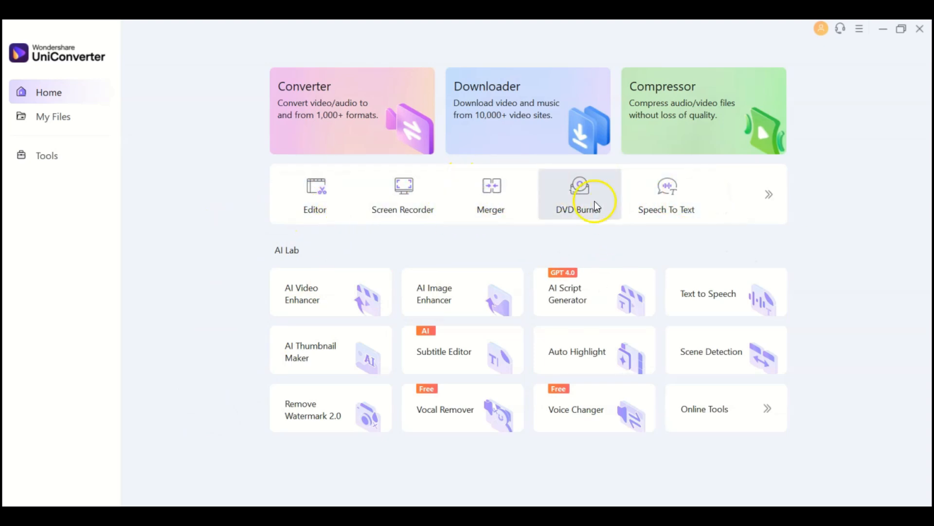
pyautogui.click(80, 153)
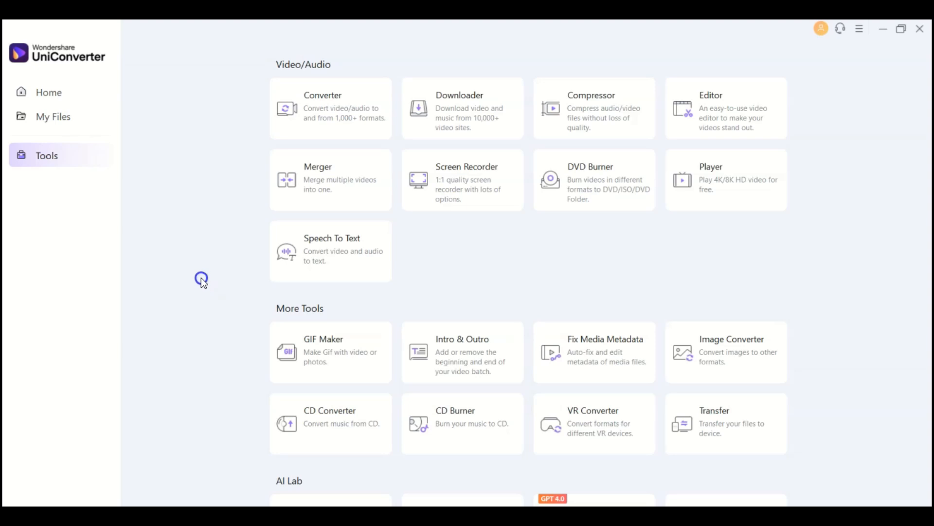
# Step: Open the Converter and examine the resolution presets offered for MP4 video output
pyautogui.click(312, 116)
pyautogui.click(320, 466)
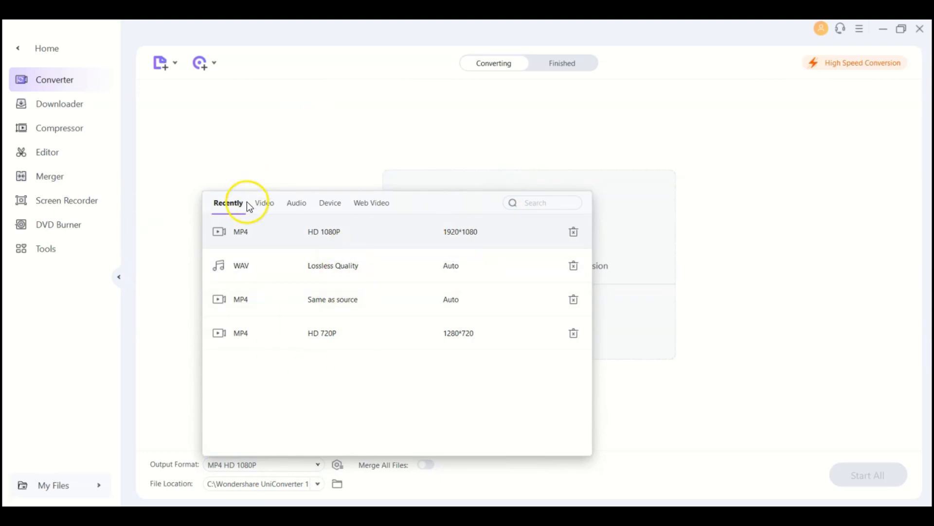
pyautogui.click(263, 210)
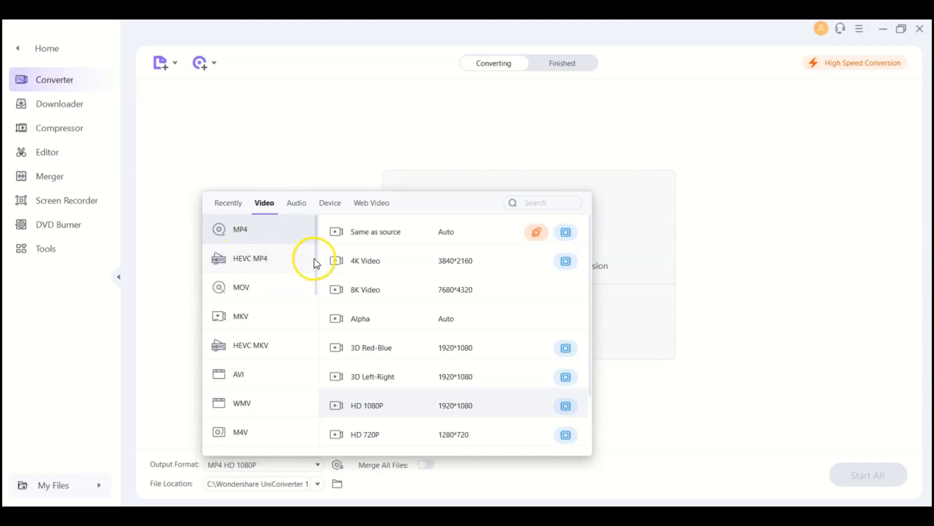
pyautogui.scroll(-1, 314, 257)
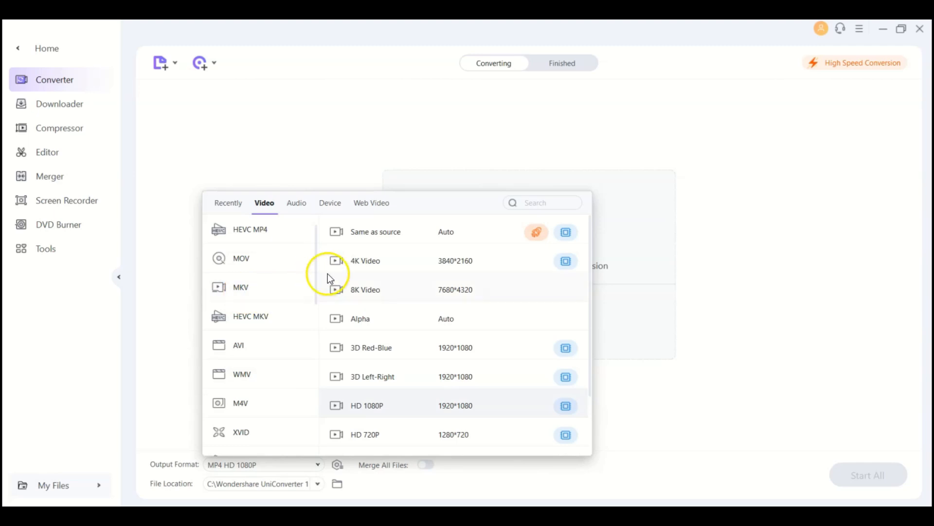
pyautogui.scroll(1, 315, 256)
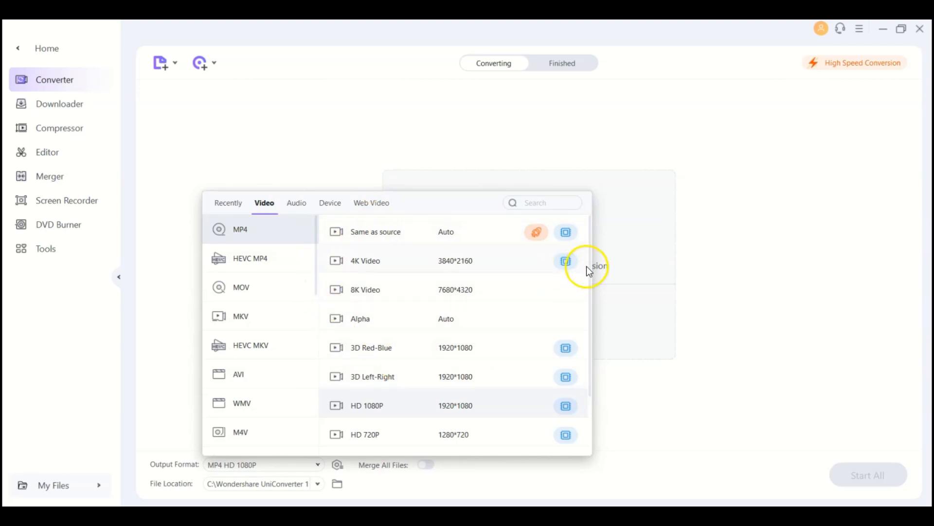
pyautogui.scroll(-1, 591, 271)
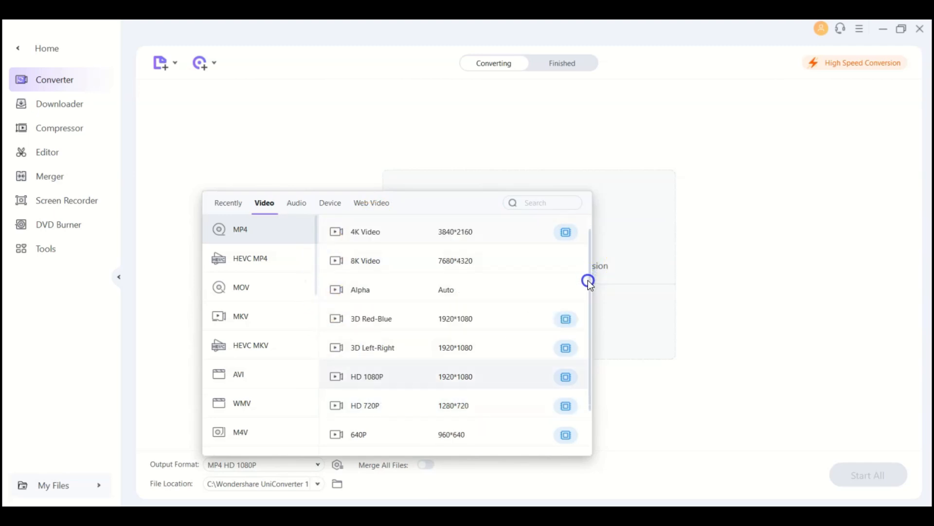
pyautogui.scroll(-1, 585, 287)
pyautogui.scroll(-1, 583, 311)
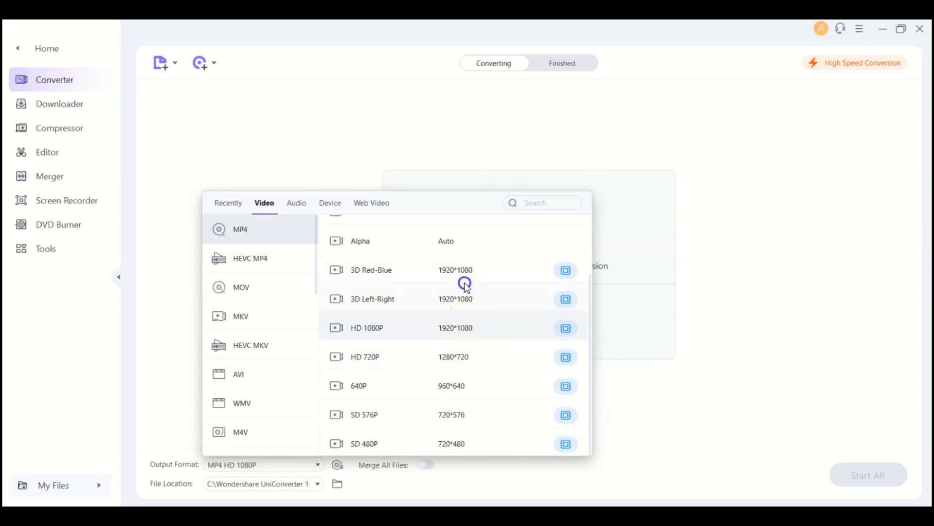
pyautogui.click(476, 337)
# Step: Examine the output presets for the HEVC MP4, MOV, MKV, HEVC MKV, AVI and WMV video formats
pyautogui.click(261, 257)
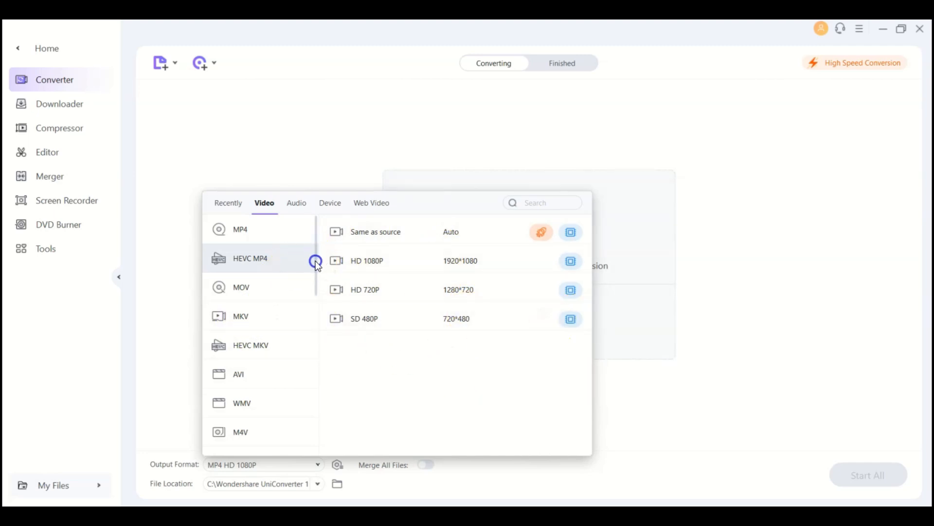
pyautogui.click(260, 286)
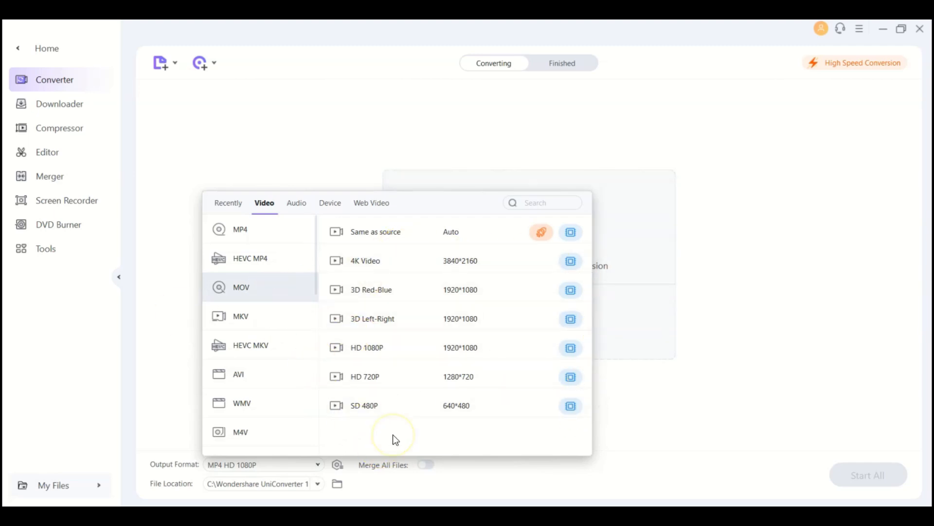
pyautogui.click(261, 320)
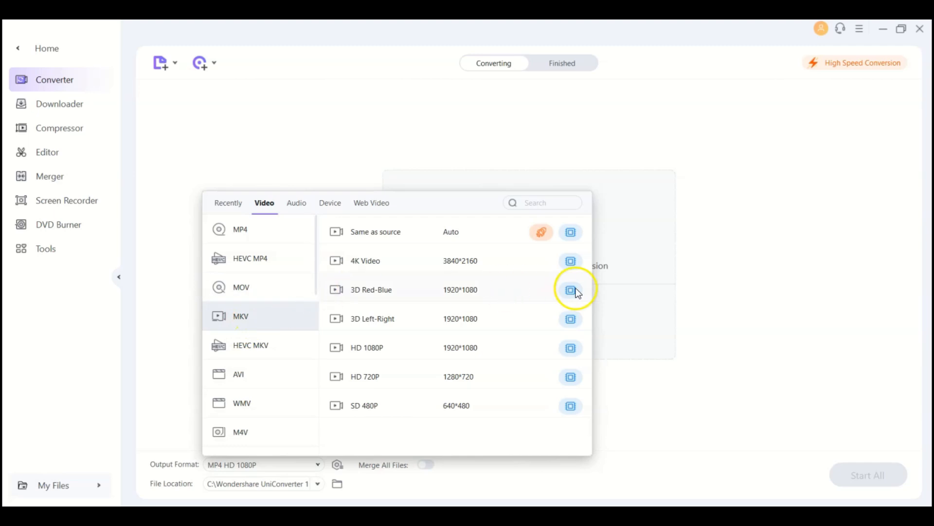
pyautogui.click(246, 347)
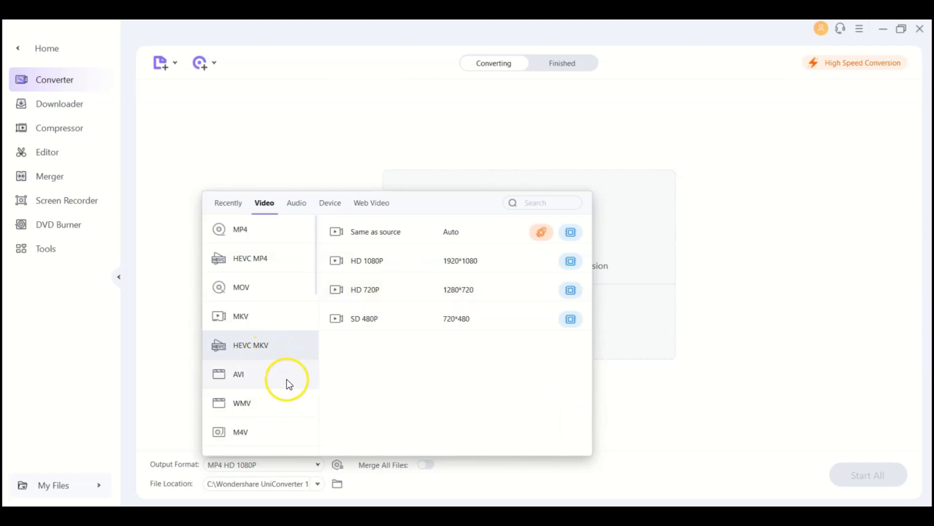
pyautogui.click(250, 376)
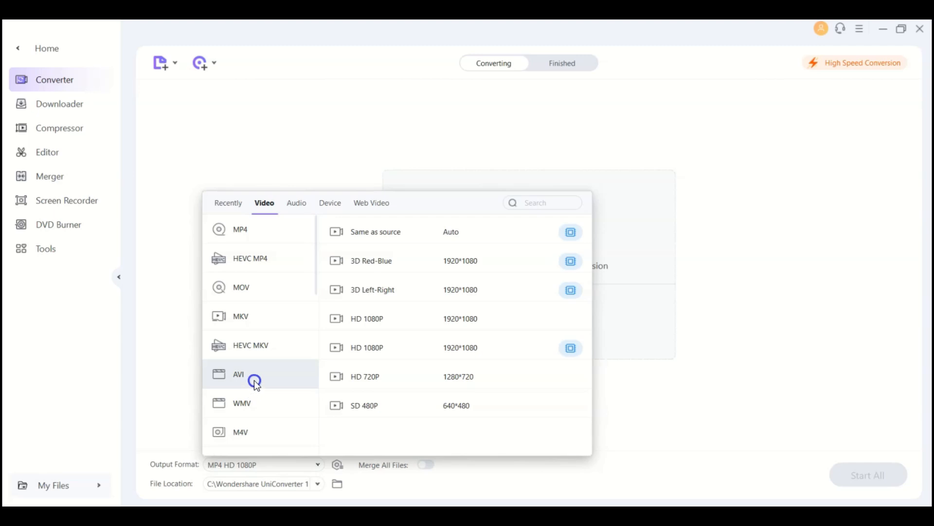
pyautogui.click(280, 411)
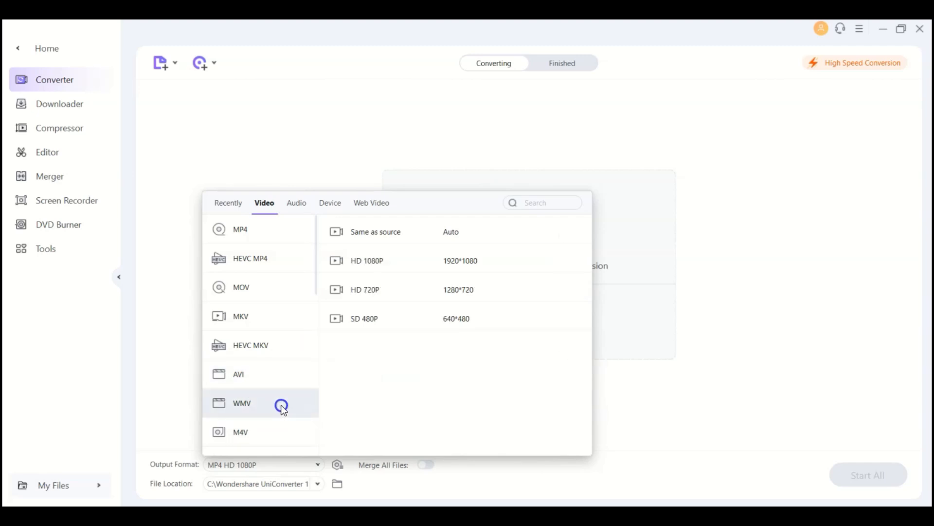
# Step: Examine the output presets for the M4V, XVID, ASF and DV video formats
pyautogui.scroll(-2, 271, 419)
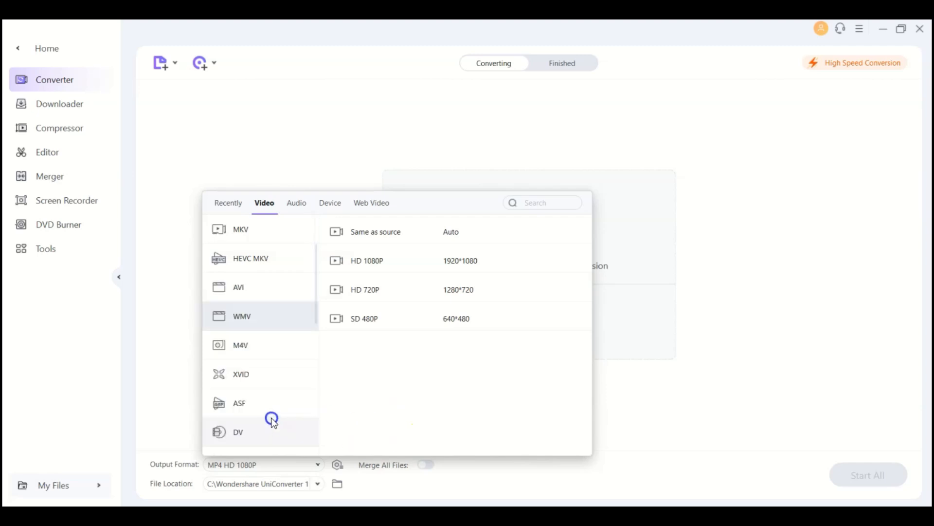
pyautogui.click(284, 343)
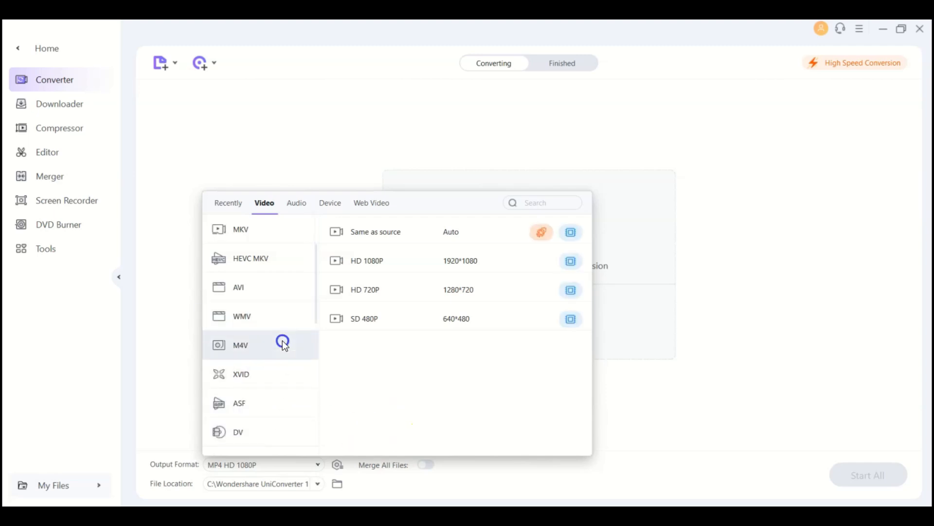
pyautogui.click(269, 376)
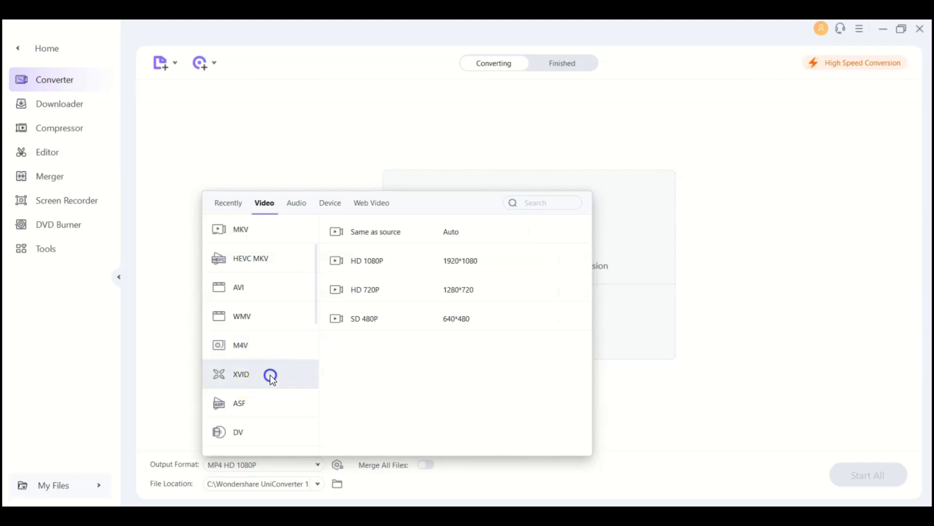
pyautogui.click(271, 403)
pyautogui.click(261, 435)
# Step: Examine the output presets for the MPEG, VOB, WEBM and OGV video formats
pyautogui.click(316, 296)
pyautogui.moveTo(316, 295); pyautogui.dragTo(311, 338)
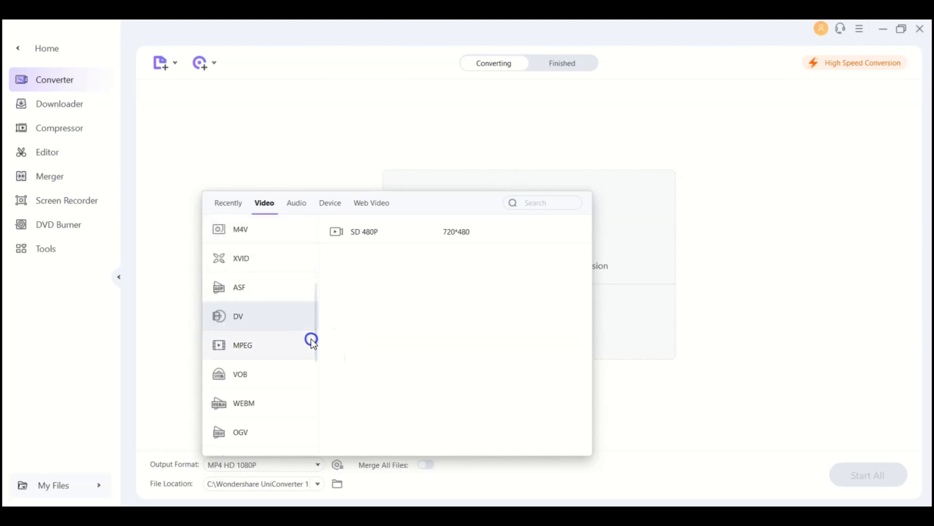
pyautogui.click(253, 340)
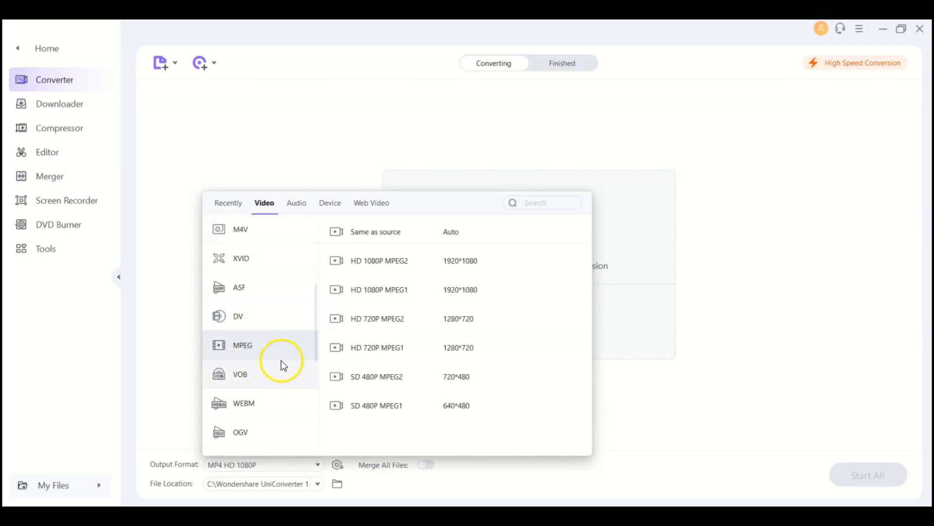
pyautogui.click(278, 385)
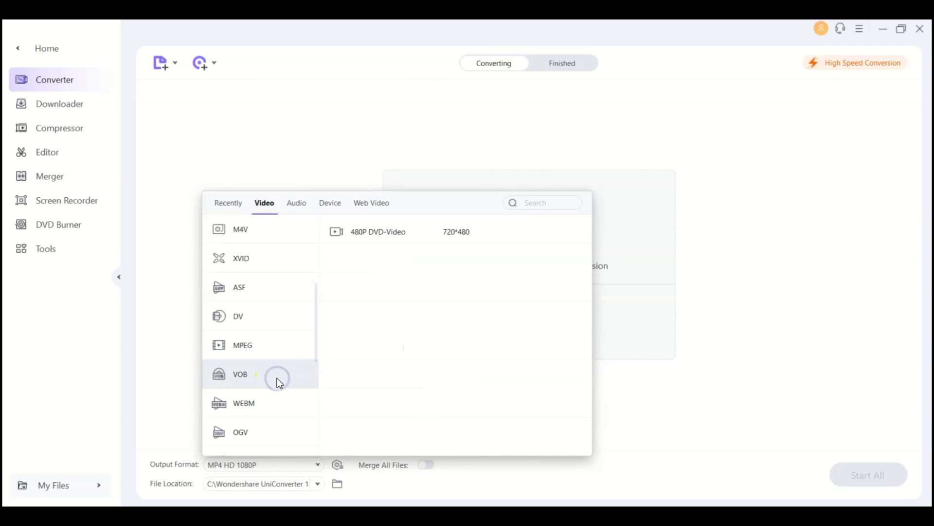
pyautogui.click(277, 407)
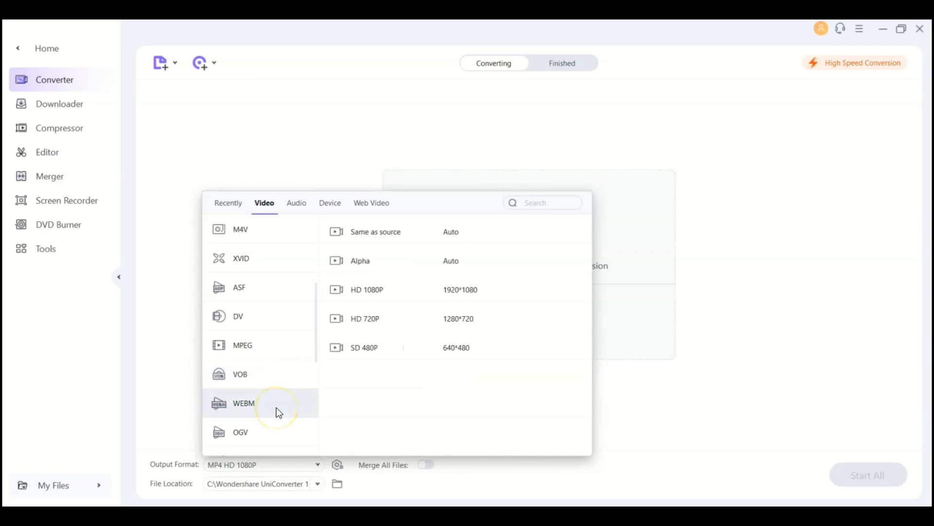
pyautogui.click(275, 456)
pyautogui.click(287, 437)
# Step: Examine the output presets for the DIVX, 3GP, MXF, TS and TRP video formats
pyautogui.moveTo(316, 327); pyautogui.dragTo(311, 368)
pyautogui.click(267, 372)
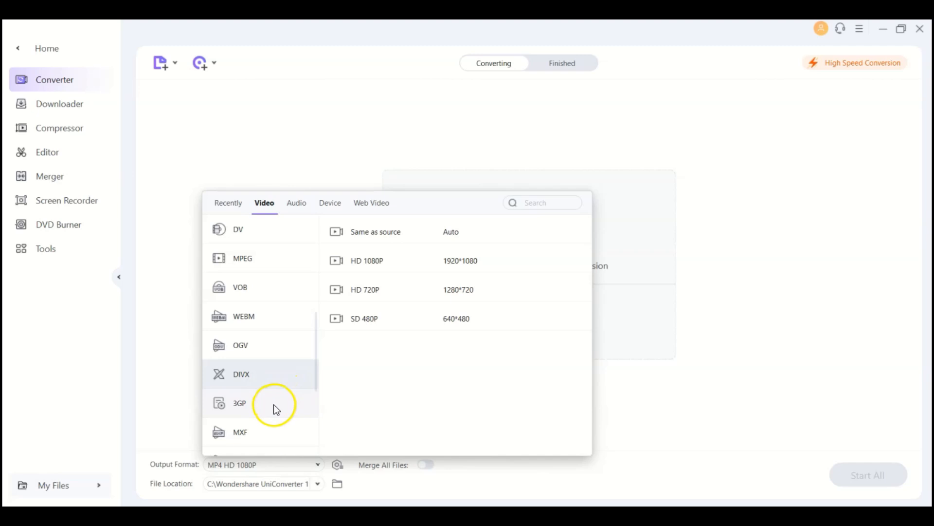
pyautogui.click(276, 408)
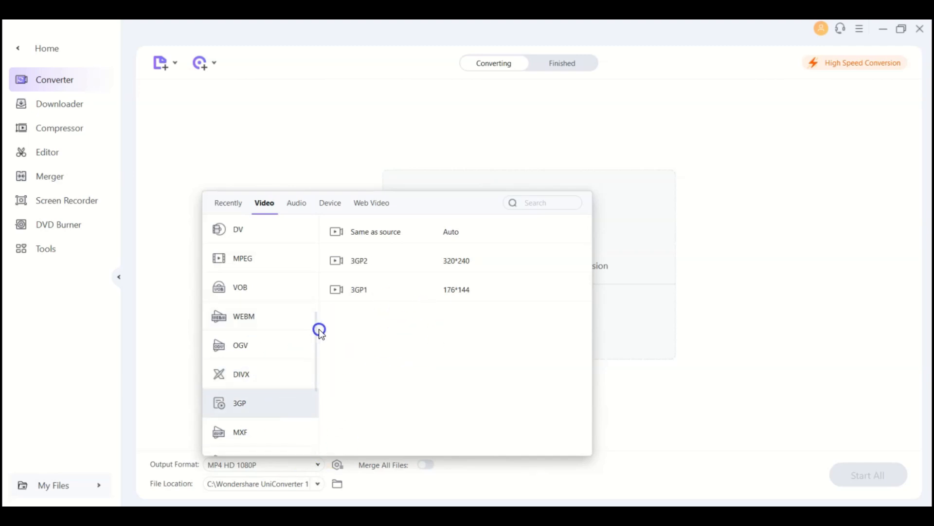
pyautogui.moveTo(316, 338); pyautogui.dragTo(313, 362)
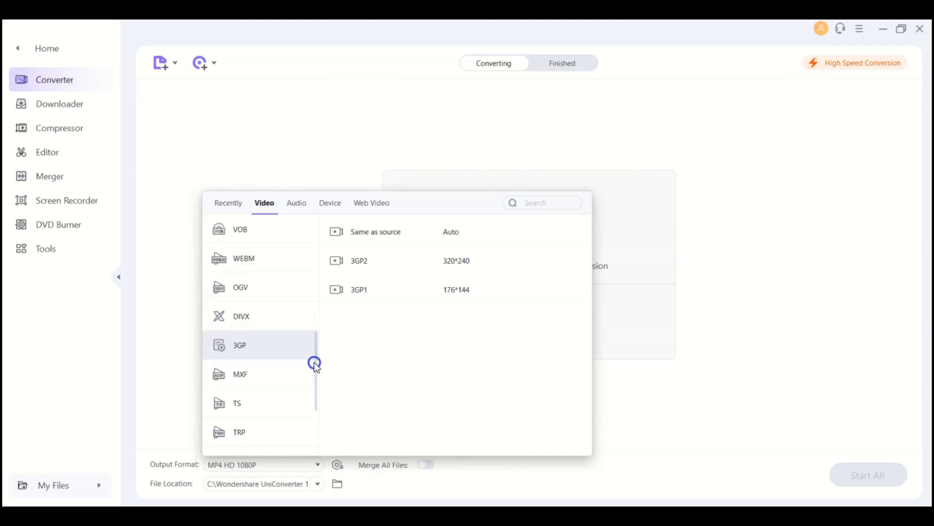
pyautogui.click(292, 385)
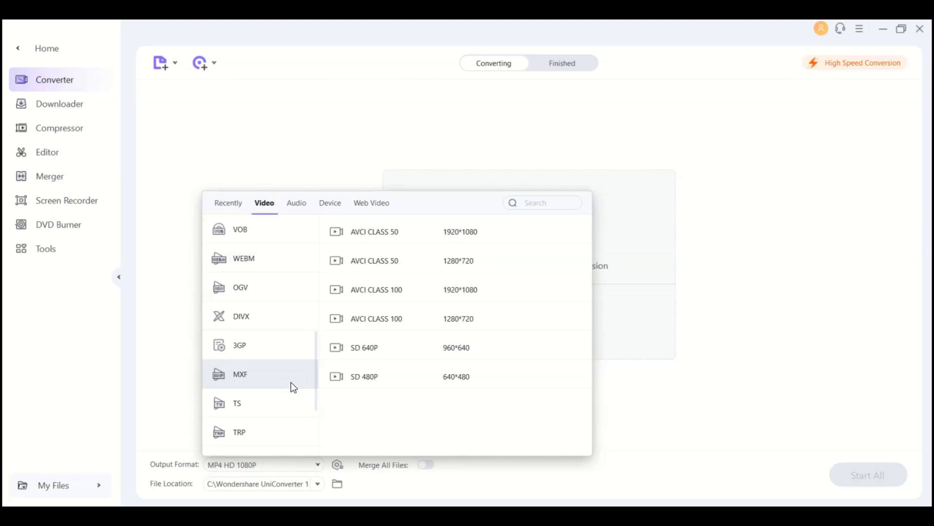
pyautogui.click(290, 397)
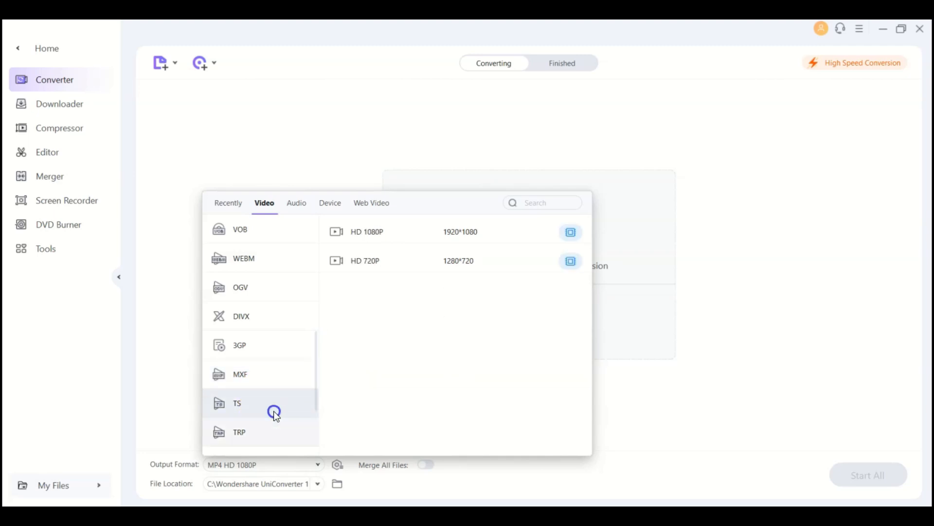
pyautogui.click(288, 438)
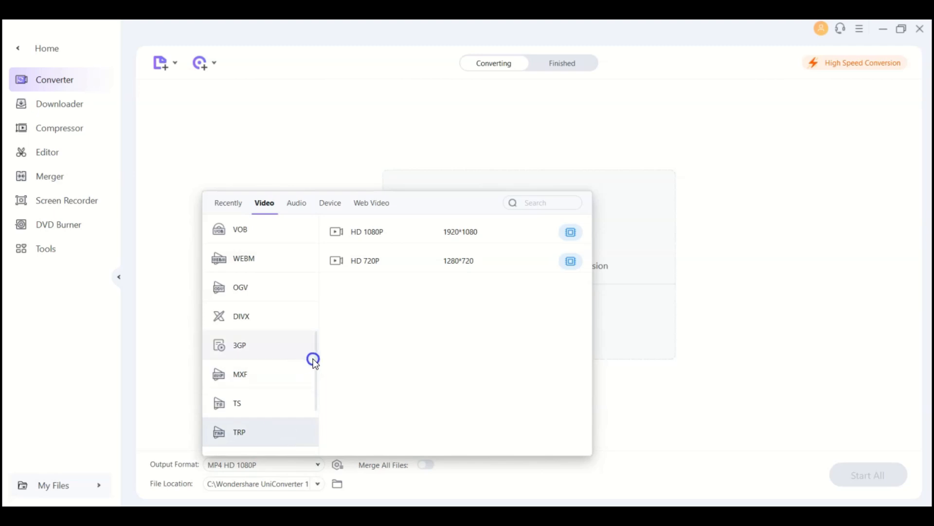
# Step: Examine the output presets for the MPG, FLV and F4V video formats
pyautogui.scroll(-3, 314, 364)
pyautogui.click(273, 375)
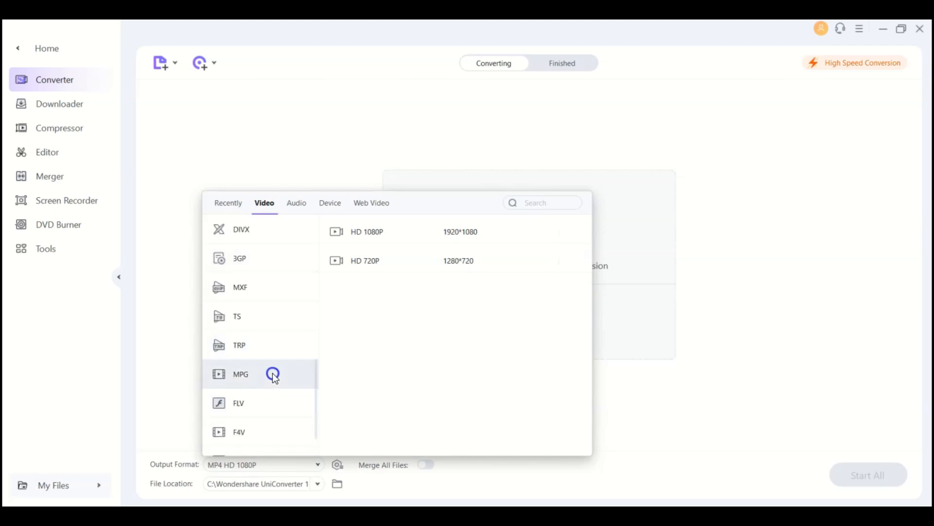
pyautogui.click(296, 407)
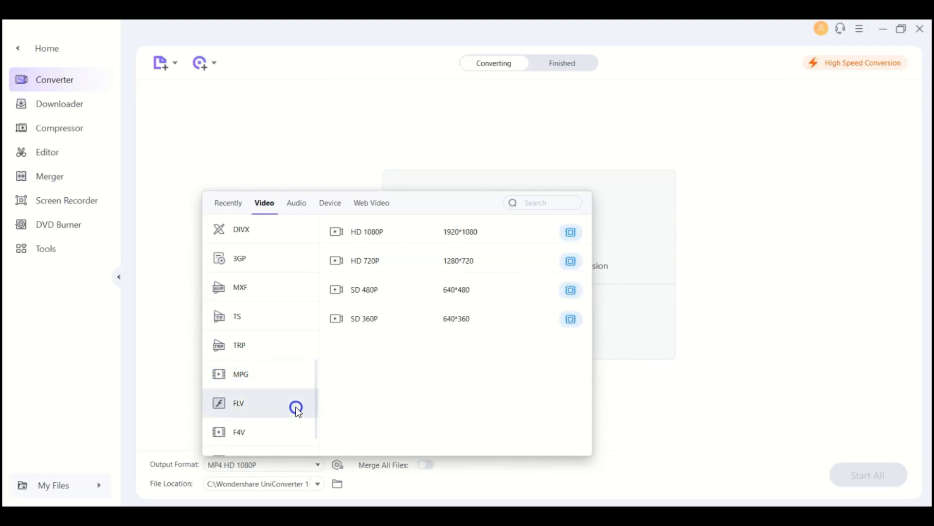
pyautogui.click(289, 435)
pyautogui.click(278, 435)
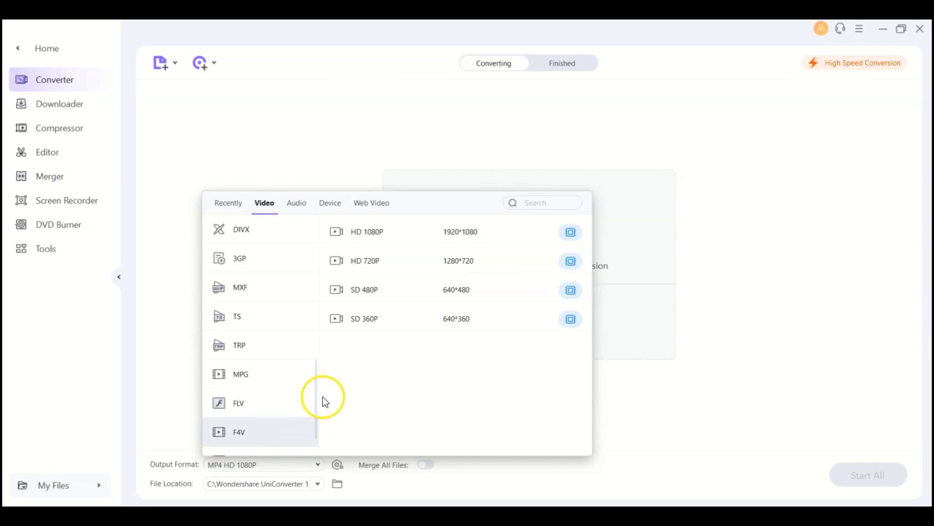
# Step: Examine the output presets for the SWF video format and the MP3 audio format
pyautogui.moveTo(313, 401); pyautogui.dragTo(315, 413)
pyautogui.click(272, 429)
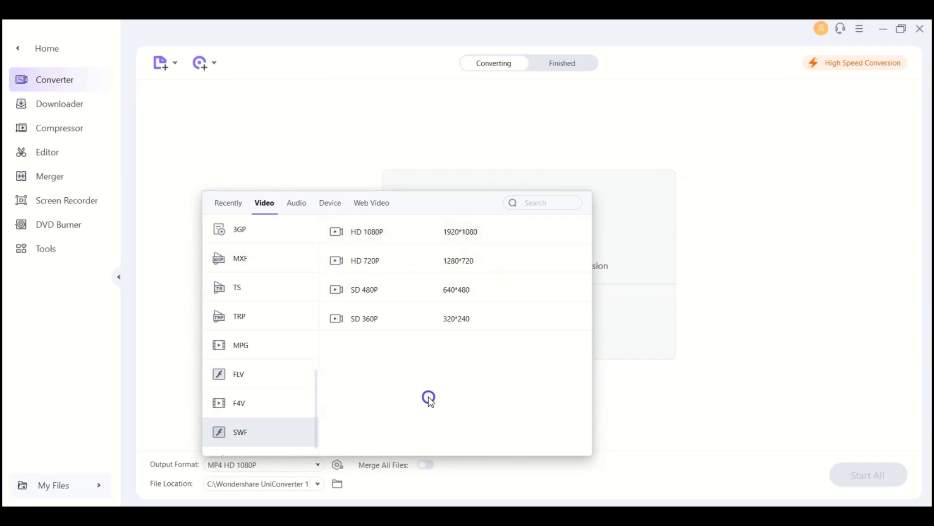
pyautogui.click(309, 203)
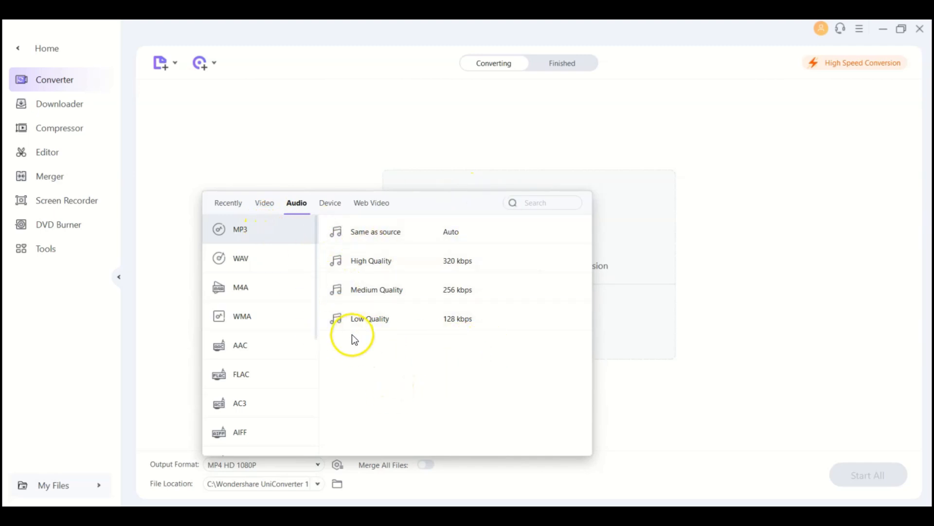
# Step: Examine the output presets for the WAV, M4A, WMA, AAC and FLAC audio formats
pyautogui.click(274, 266)
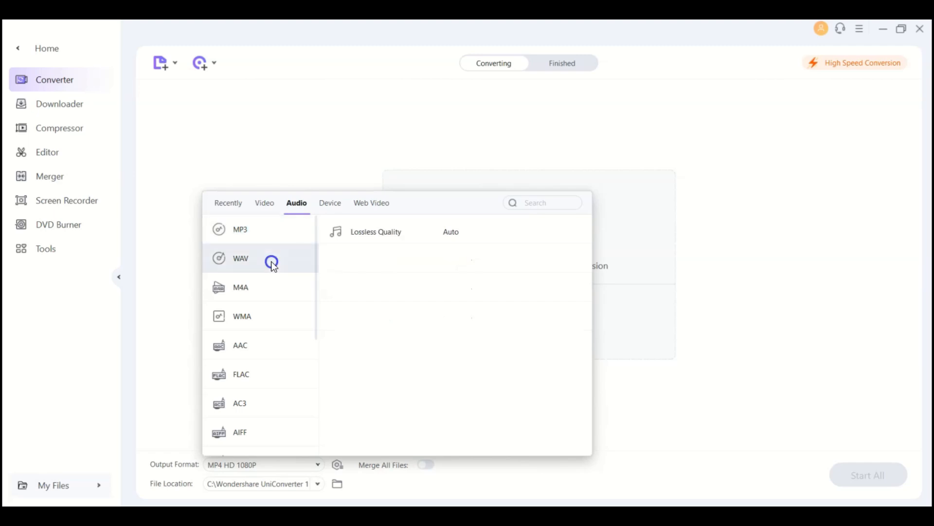
pyautogui.click(267, 295)
pyautogui.click(261, 313)
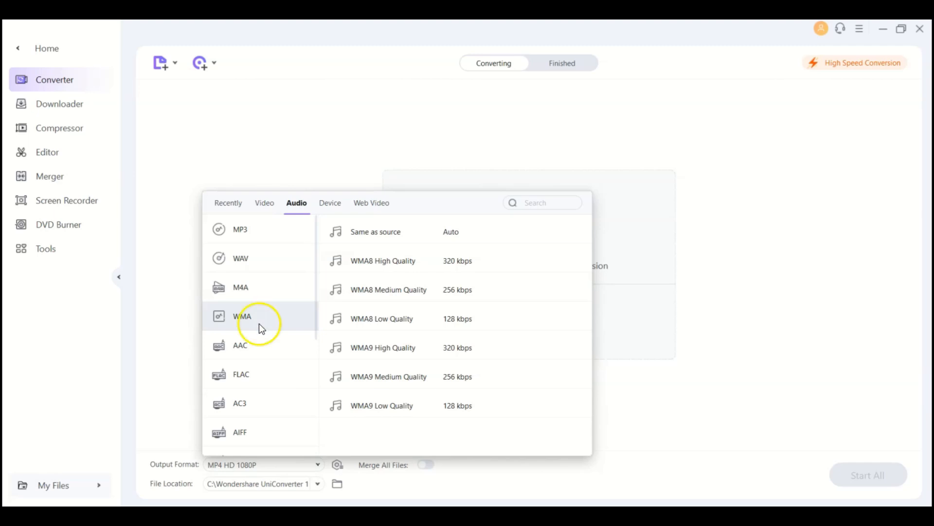
pyautogui.click(274, 347)
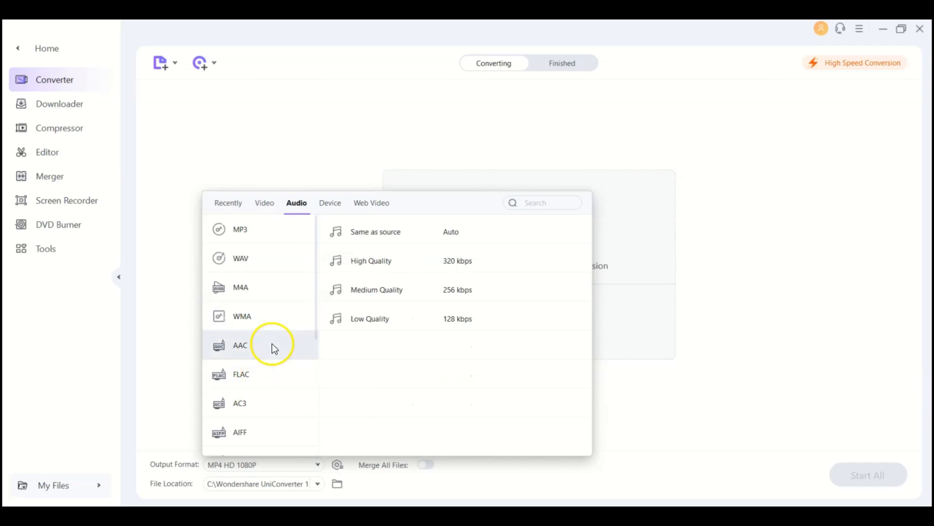
pyautogui.click(266, 376)
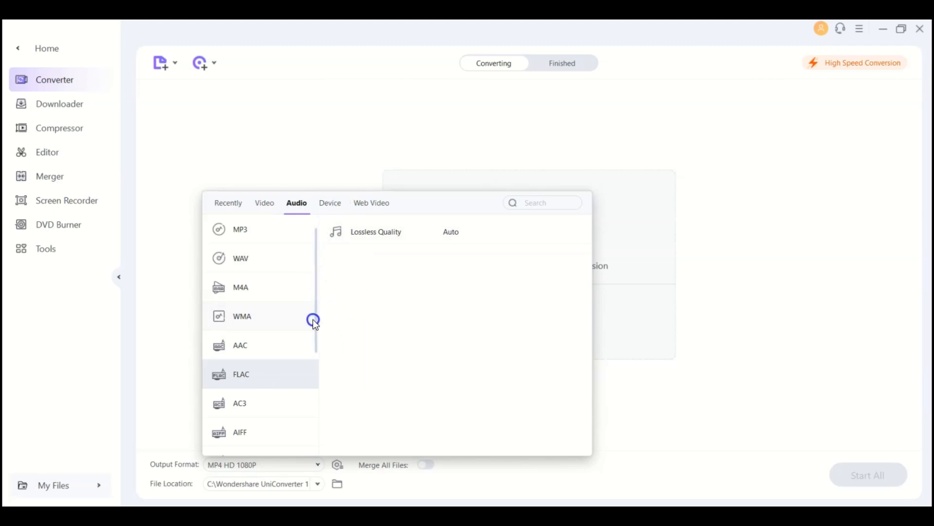
# Step: Examine the output presets for the AC3, AIFF and M4B audio formats
pyautogui.scroll(-2, 314, 320)
pyautogui.click(274, 350)
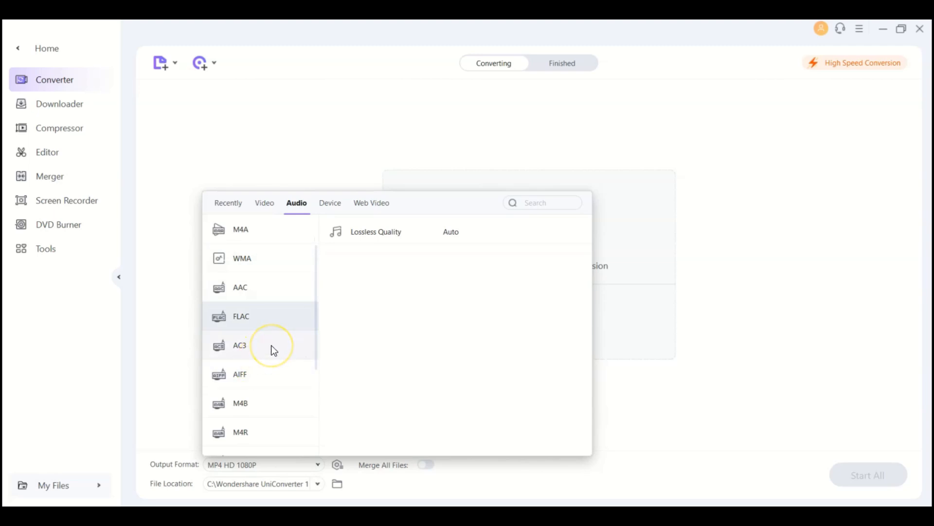
pyautogui.click(271, 344)
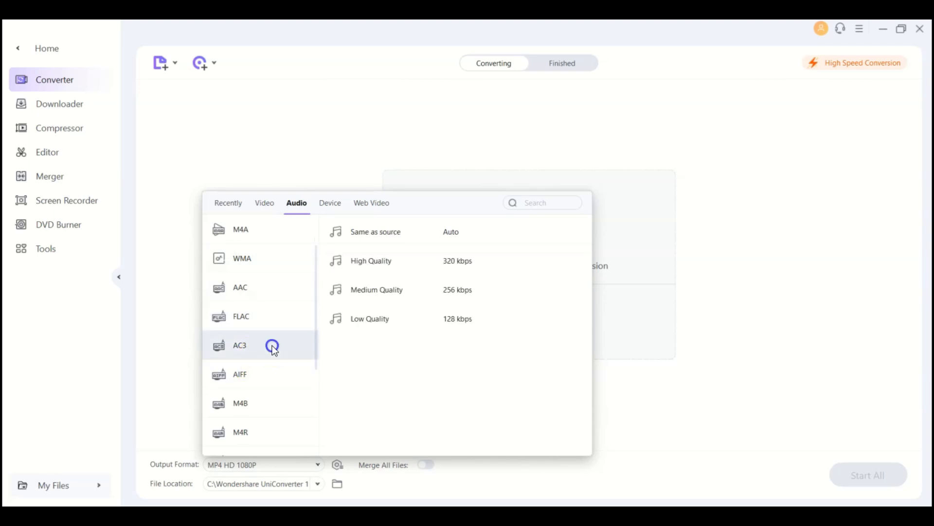
pyautogui.click(271, 378)
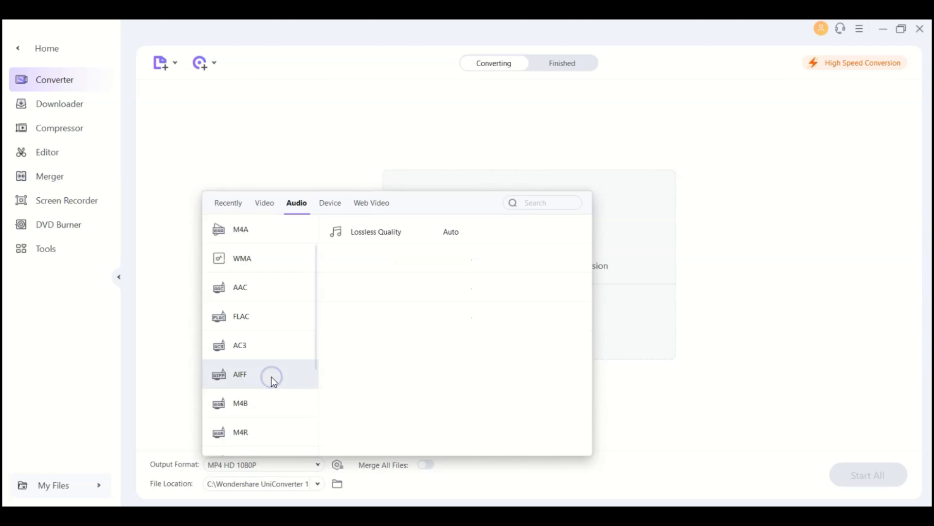
pyautogui.click(273, 406)
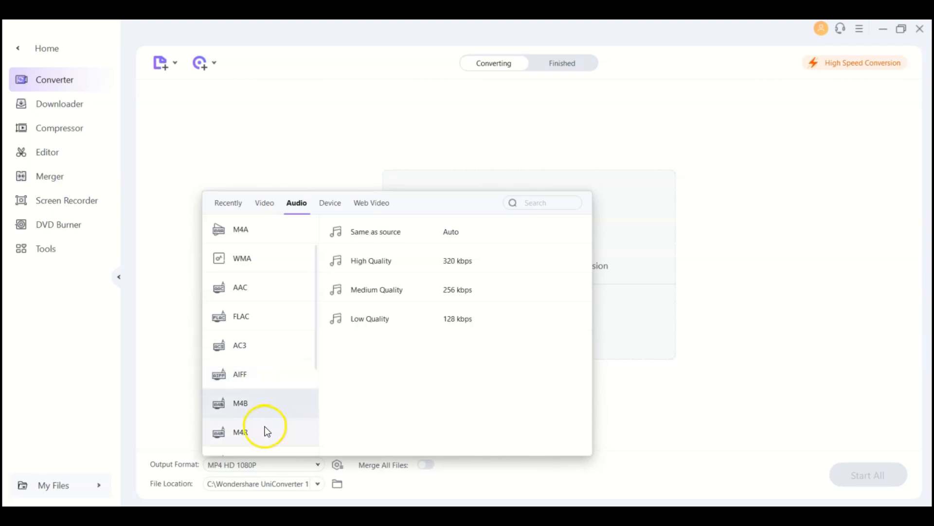
# Step: Examine the output presets for the M4R, AU and APE audio formats
pyautogui.click(317, 352)
pyautogui.moveTo(316, 354); pyautogui.dragTo(316, 382)
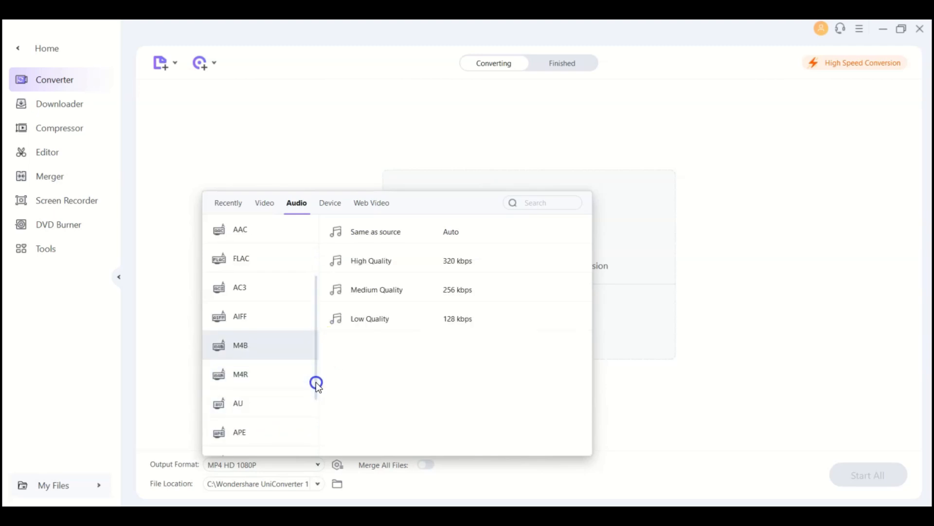
pyautogui.click(250, 368)
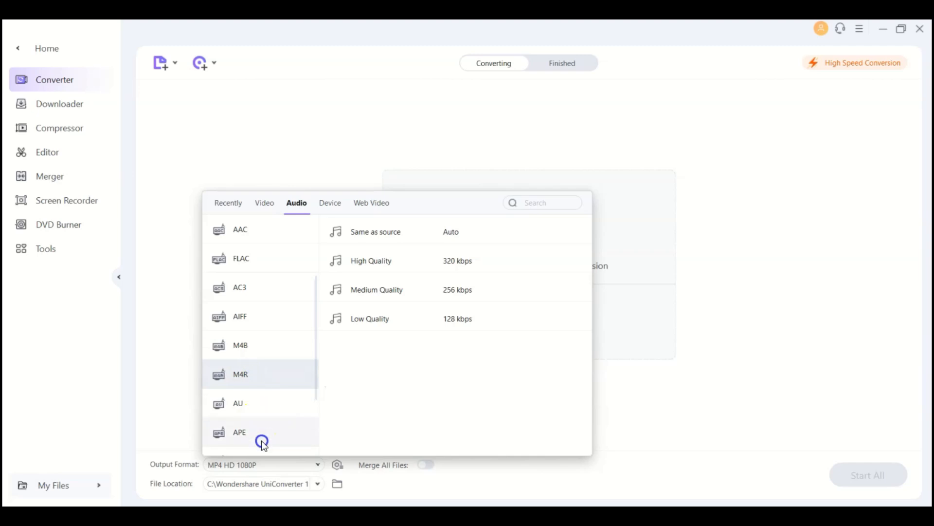
pyautogui.click(278, 404)
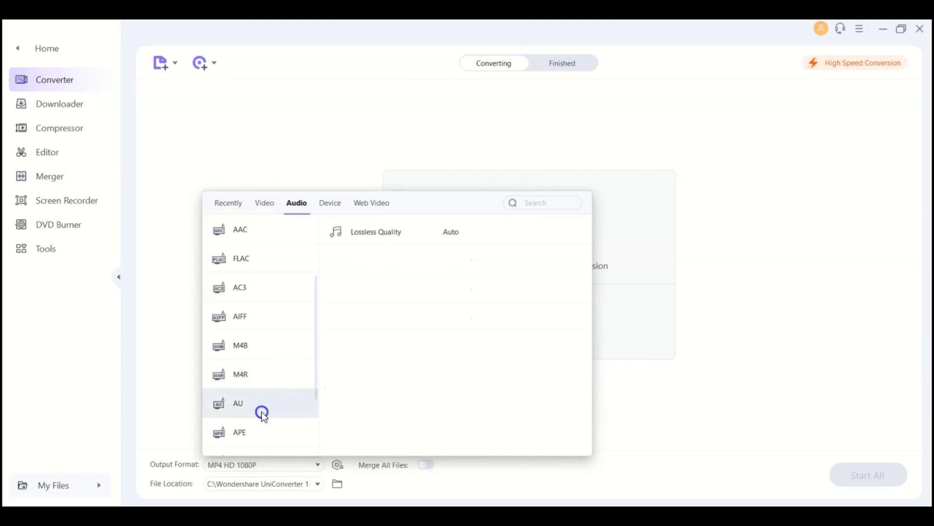
pyautogui.click(261, 432)
# Step: Examine the output presets for the MKA, OGG, AMR and MP2 audio formats
pyautogui.moveTo(317, 370); pyautogui.dragTo(314, 404)
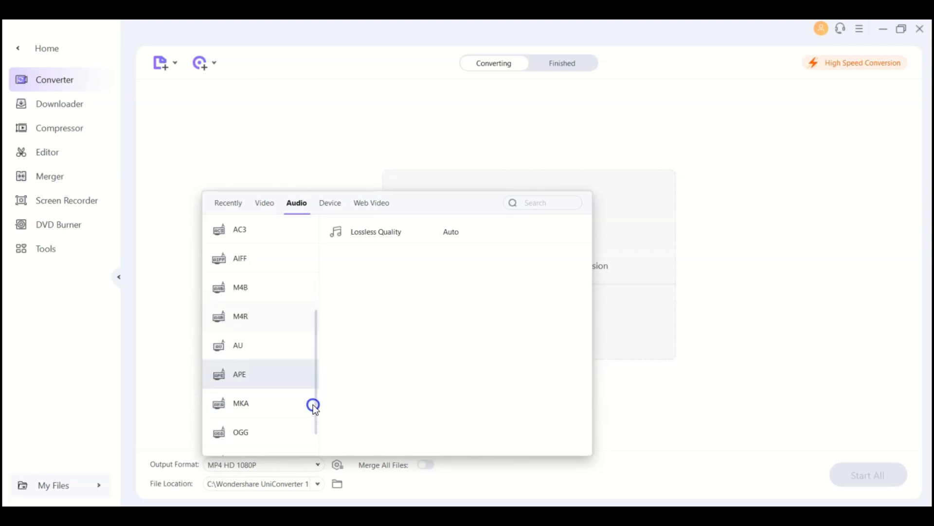
pyautogui.click(273, 406)
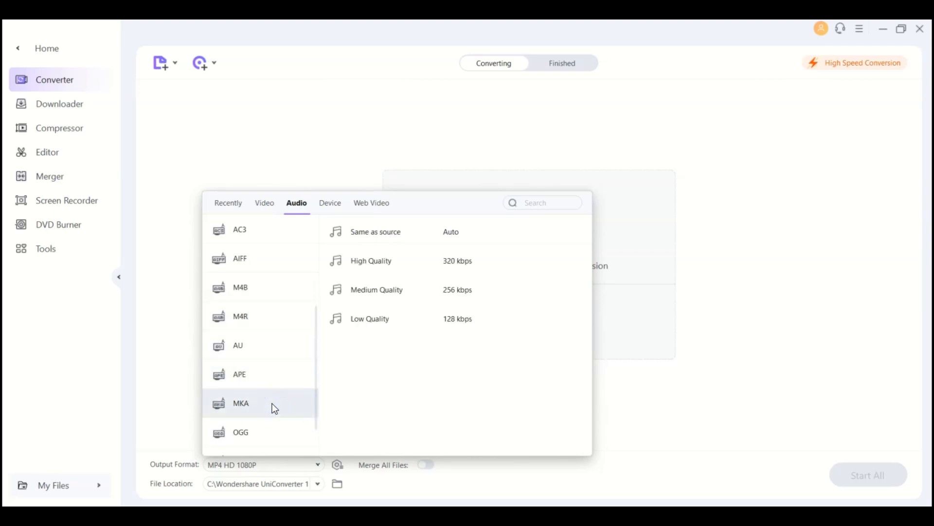
pyautogui.click(302, 427)
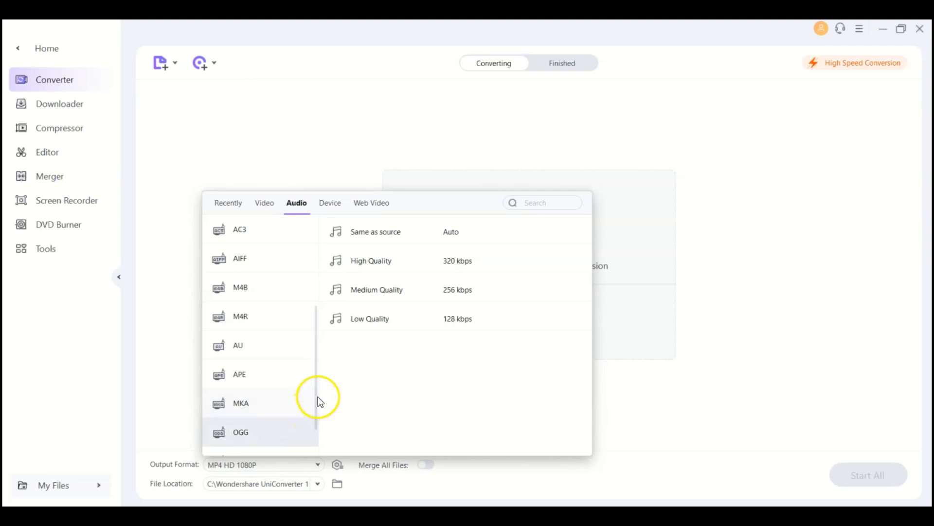
pyautogui.moveTo(316, 393); pyautogui.dragTo(319, 420)
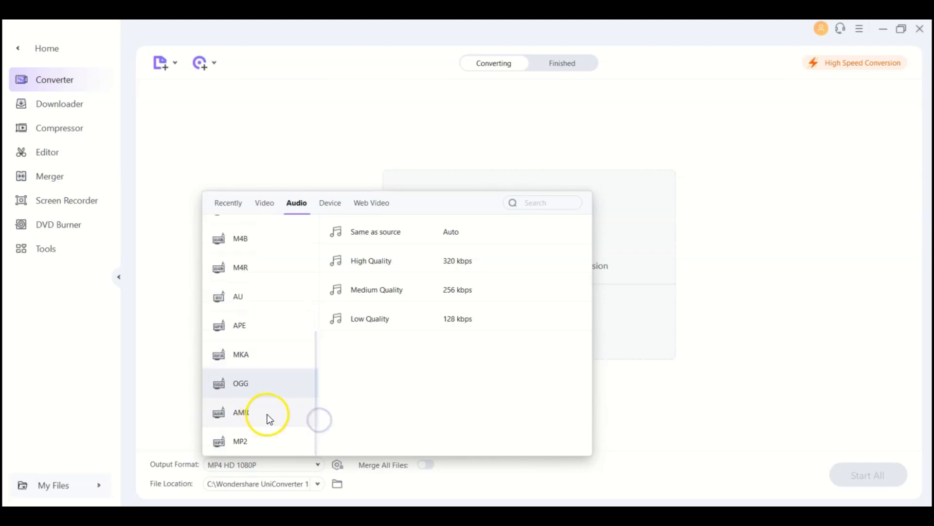
pyautogui.click(268, 415)
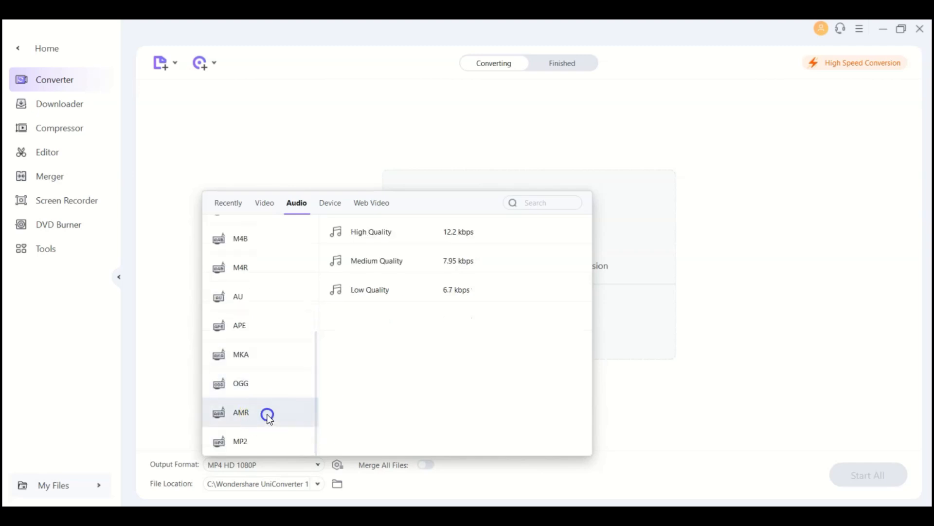
pyautogui.click(265, 443)
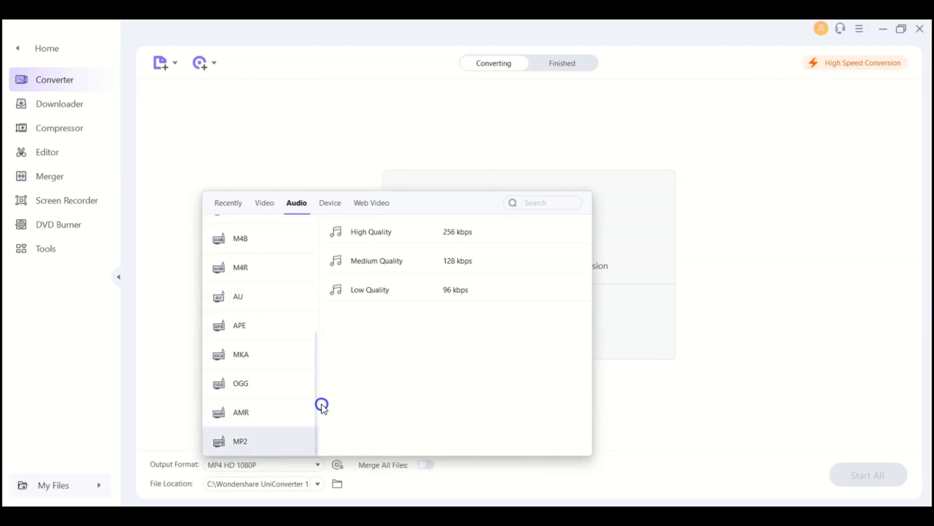
# Step: Examine the device output presets for Apple, Android and Samsung, going through the full Apple and Samsung model lists
pyautogui.click(329, 201)
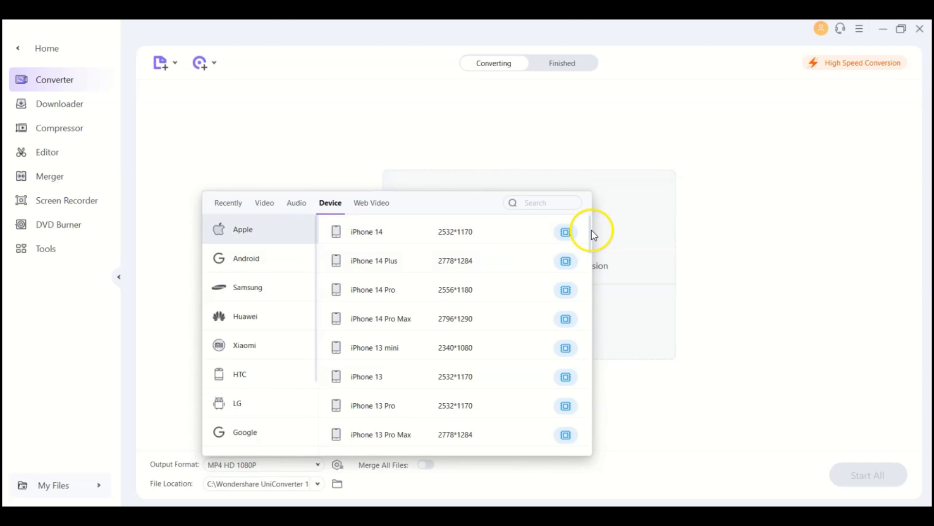
pyautogui.moveTo(592, 230); pyautogui.dragTo(584, 438)
pyautogui.click(253, 259)
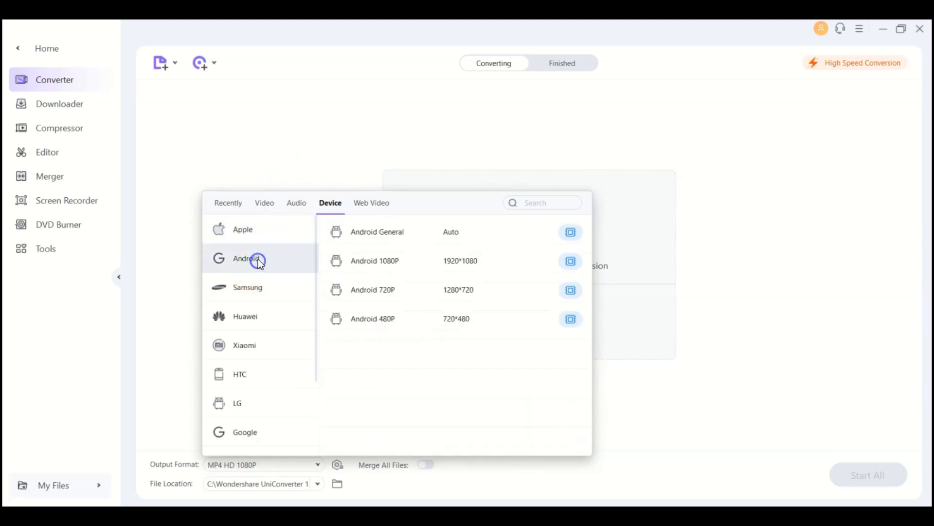
pyautogui.click(227, 283)
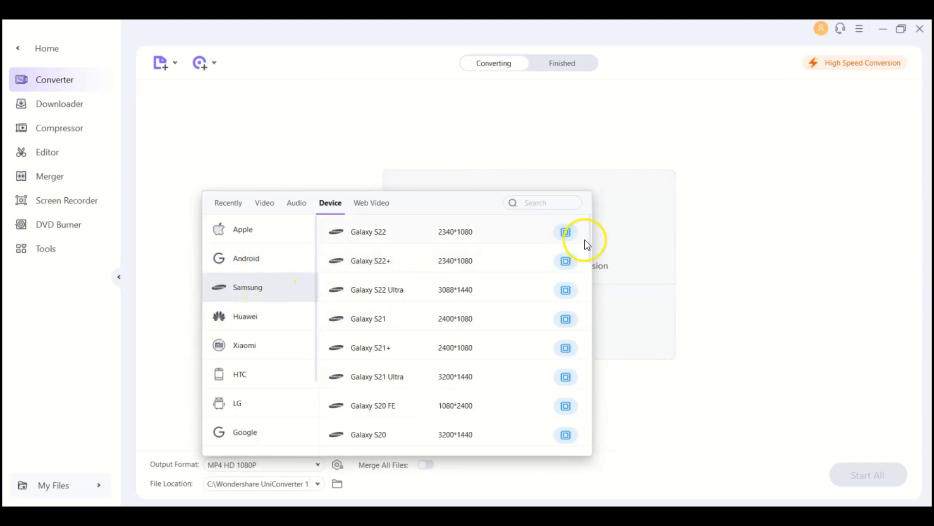
pyautogui.moveTo(590, 238); pyautogui.dragTo(585, 432)
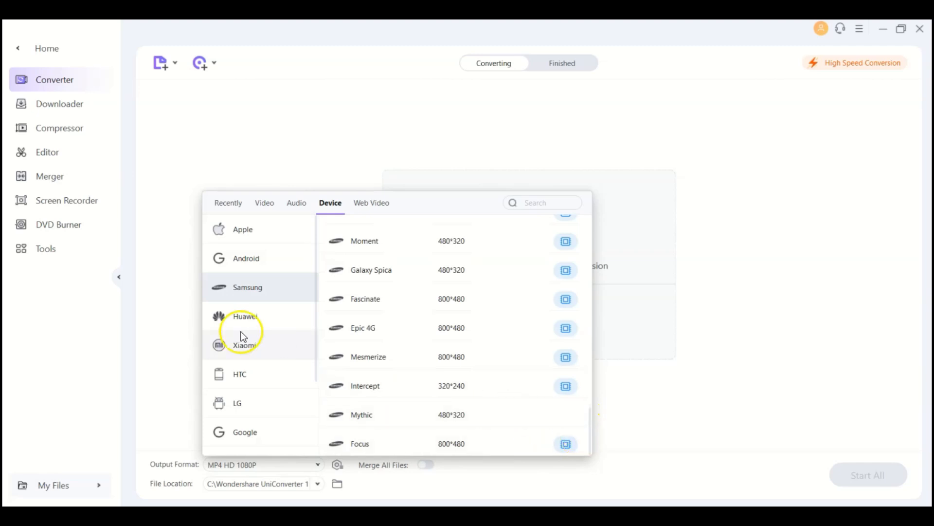
# Step: Examine the device output presets for Huawei and Xiaomi phone models
pyautogui.click(242, 313)
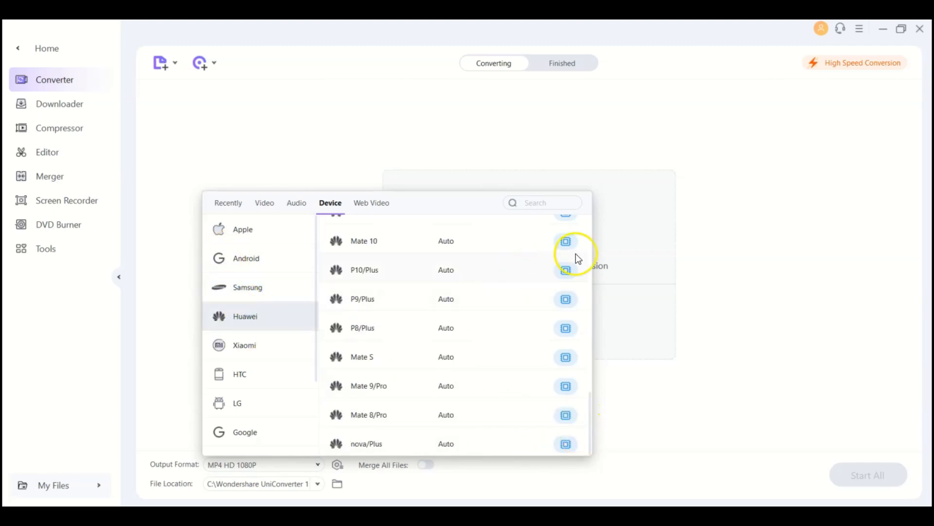
pyautogui.moveTo(595, 411); pyautogui.dragTo(599, 235)
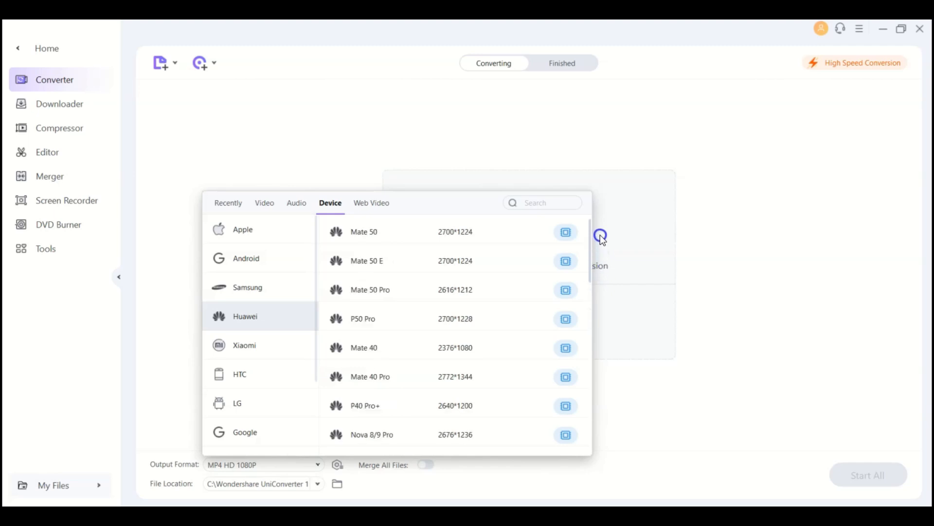
pyautogui.click(267, 343)
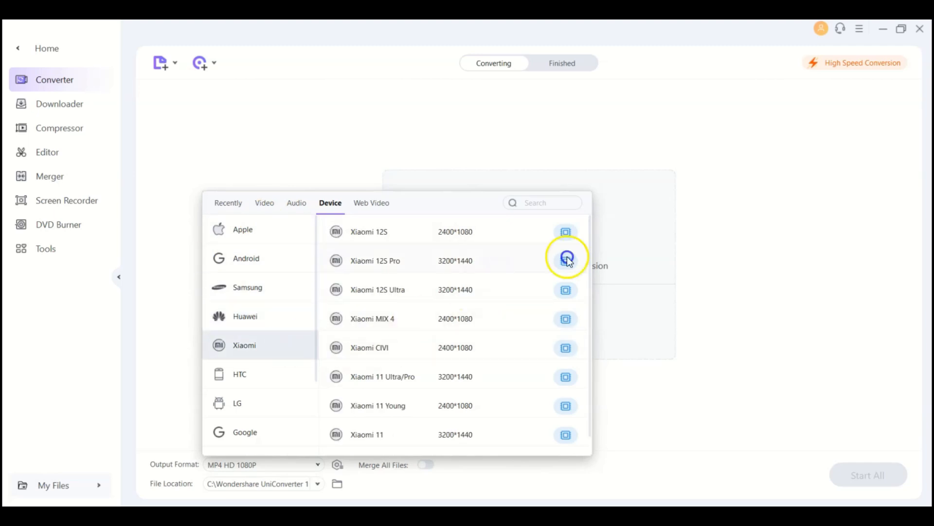
pyautogui.scroll(-1, 591, 254)
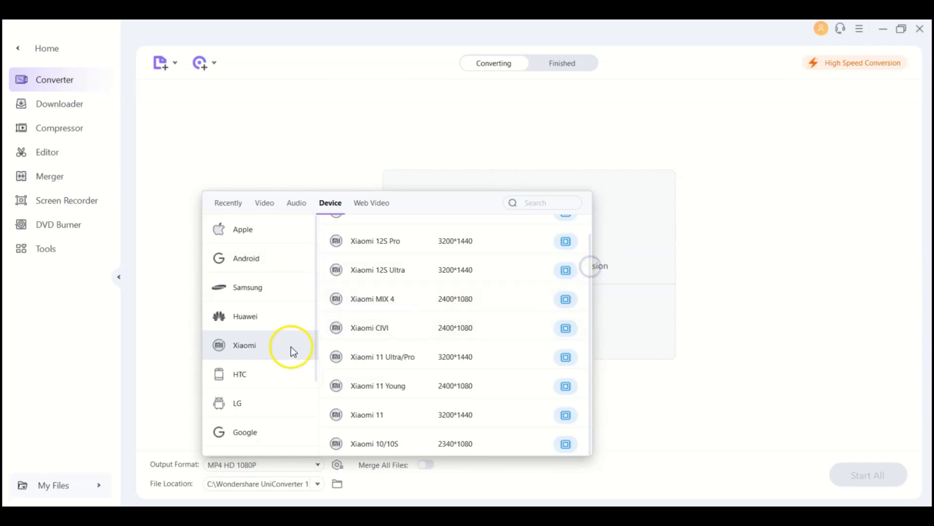
# Step: Examine the device output presets for HTC, LG and Google phone models
pyautogui.click(237, 378)
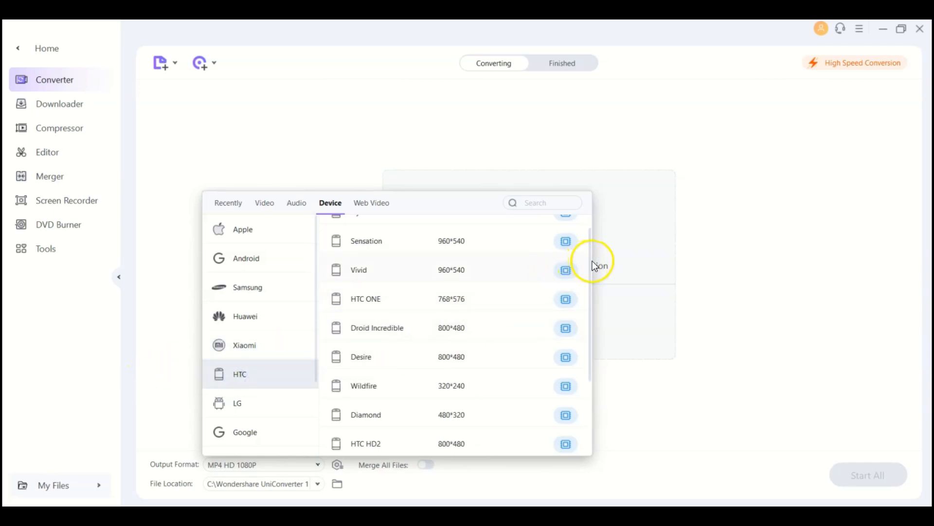
pyautogui.moveTo(591, 261); pyautogui.dragTo(580, 328)
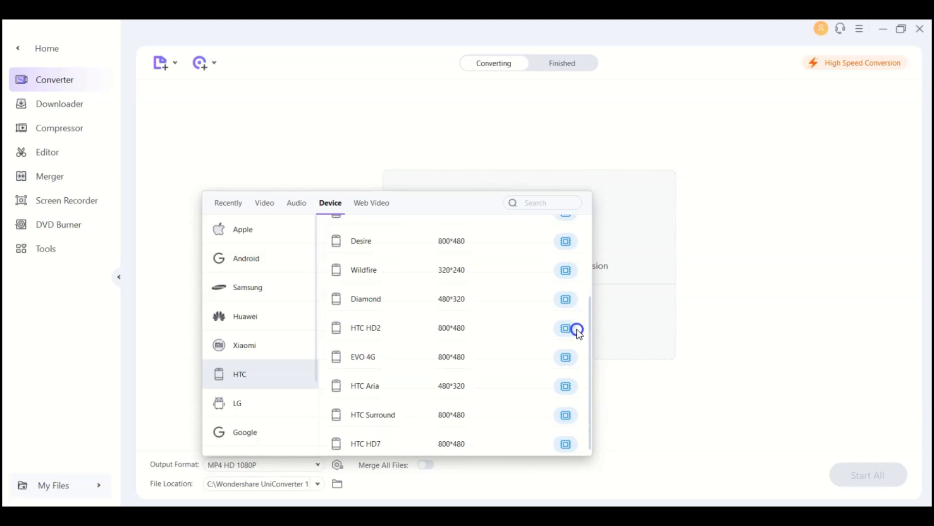
pyautogui.click(244, 404)
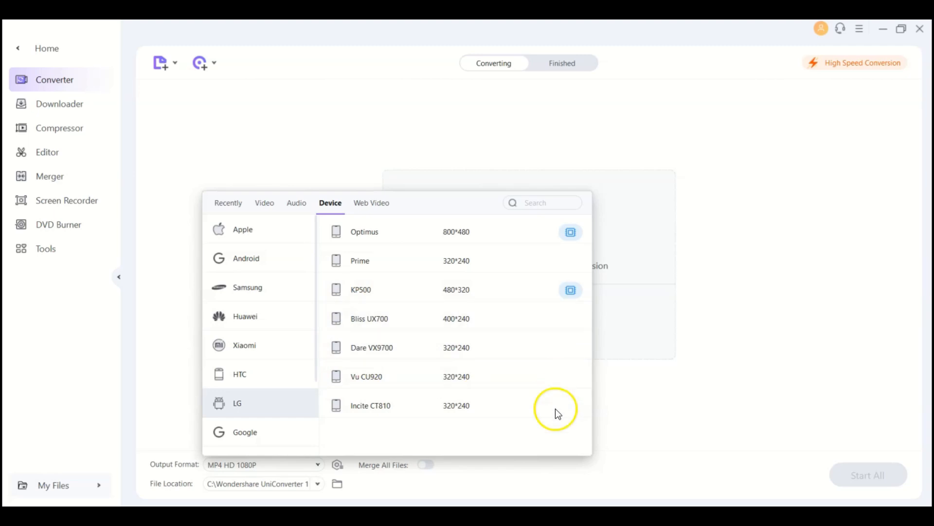
pyautogui.click(230, 430)
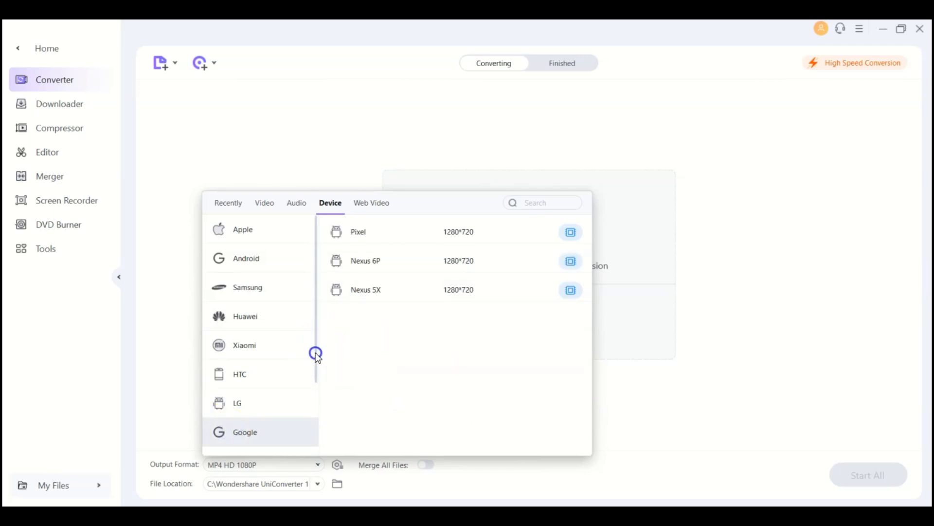
# Step: Examine the device output presets for Sony devices, TVs and game consoles
pyautogui.moveTo(315, 353); pyautogui.dragTo(304, 443)
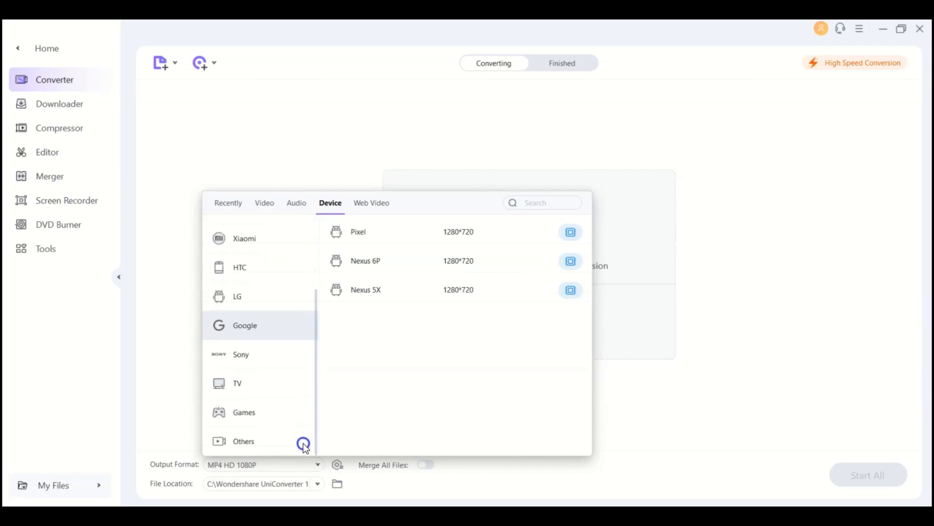
pyautogui.click(269, 359)
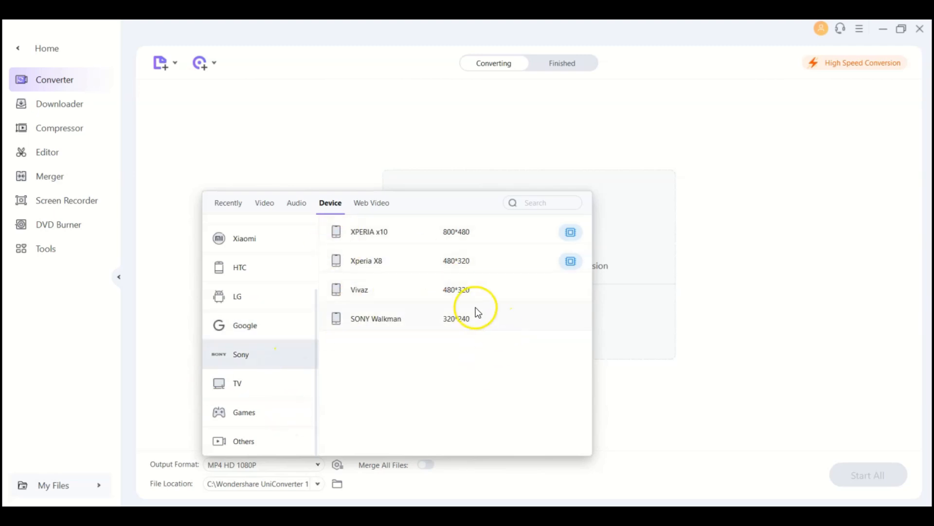
pyautogui.click(224, 385)
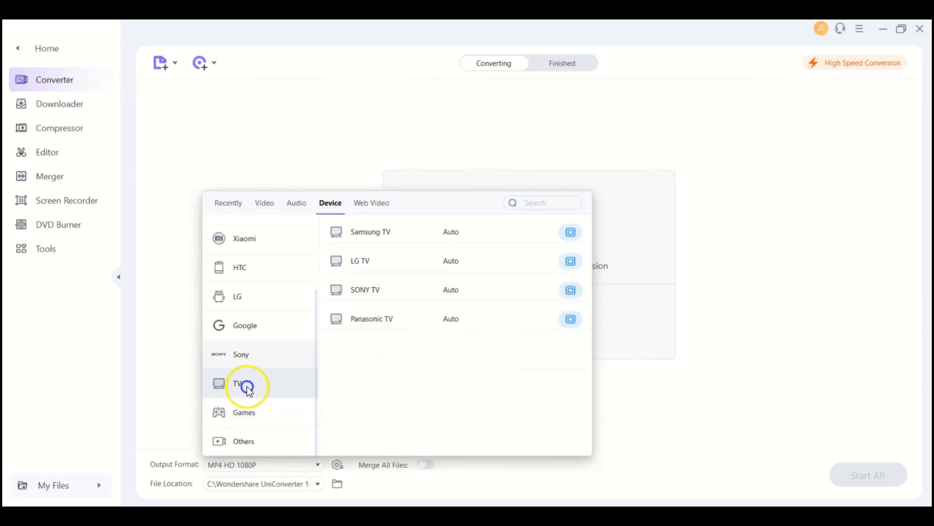
pyautogui.click(264, 417)
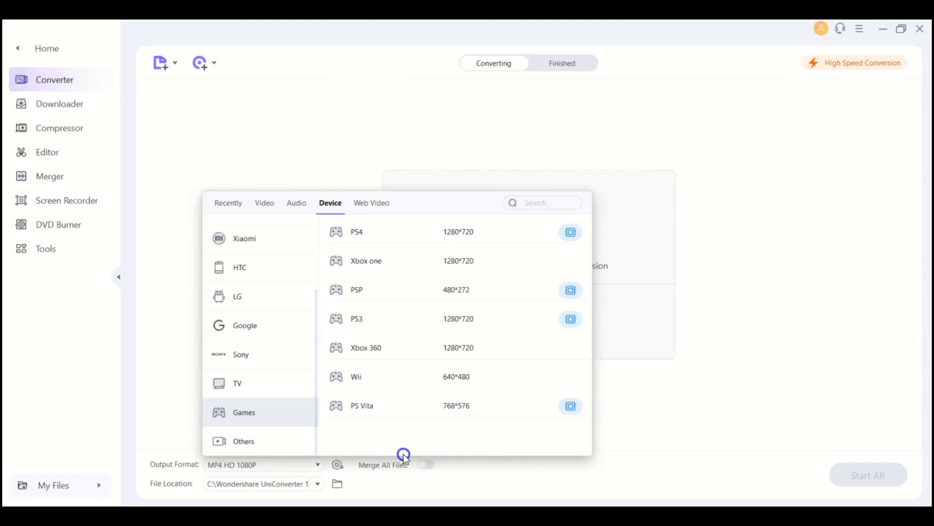
# Step: Examine the device output presets under Others, going through the full list from Windows Movie Maker to the internet tablets
pyautogui.click(267, 441)
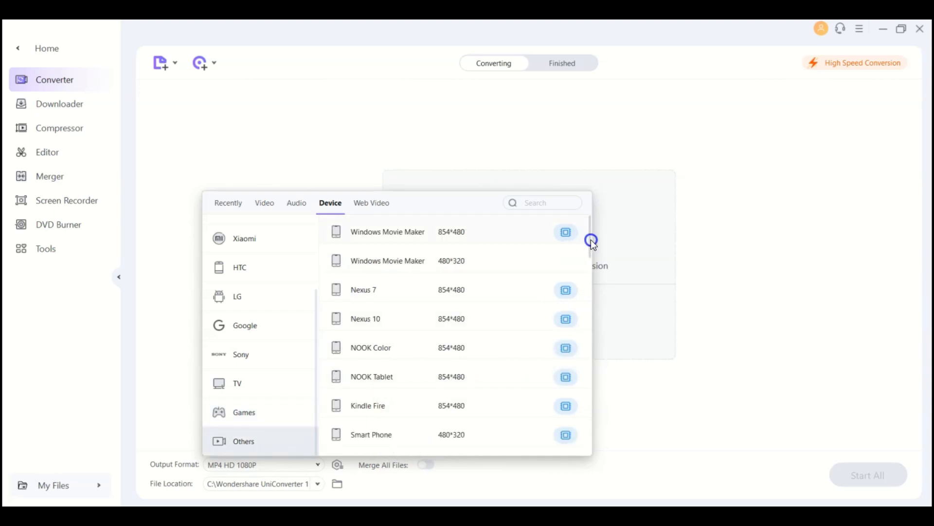
pyautogui.scroll(-1, 591, 239)
pyautogui.moveTo(591, 242); pyautogui.dragTo(581, 276)
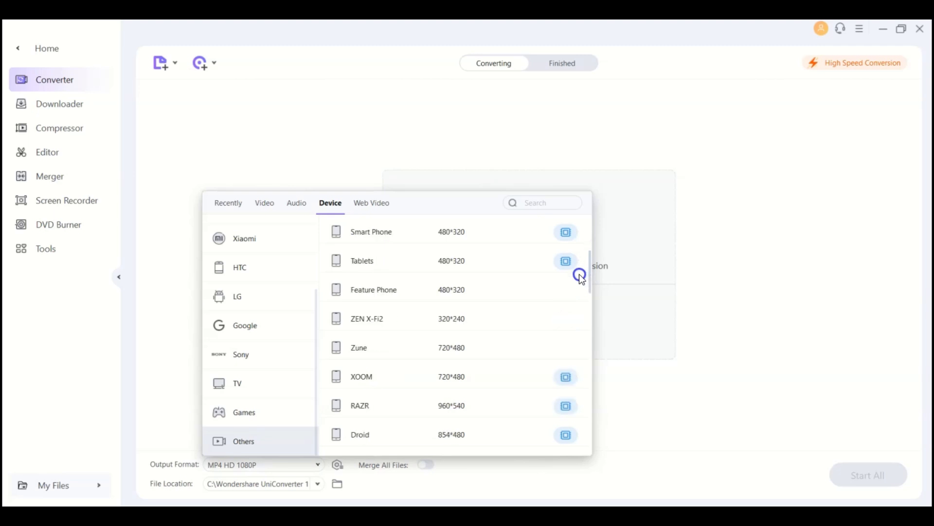
pyautogui.moveTo(579, 273); pyautogui.dragTo(579, 281)
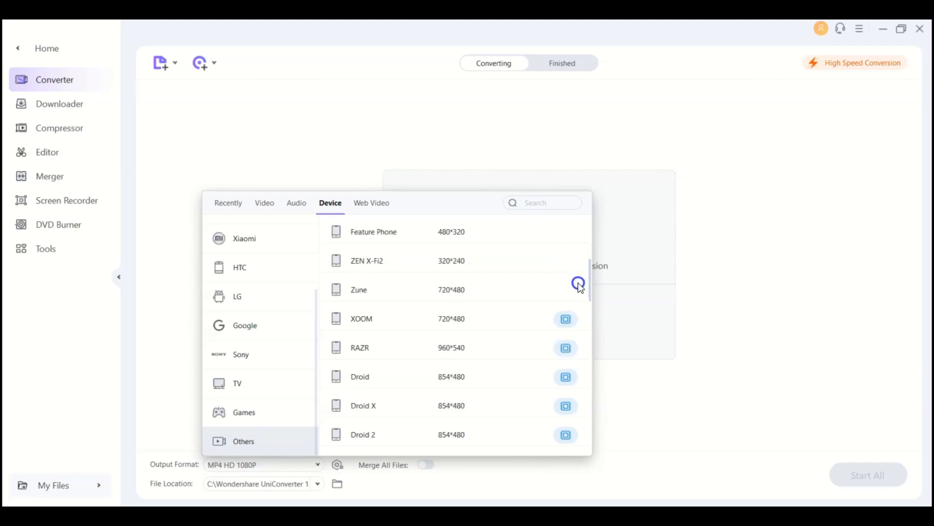
pyautogui.moveTo(578, 282); pyautogui.dragTo(578, 301)
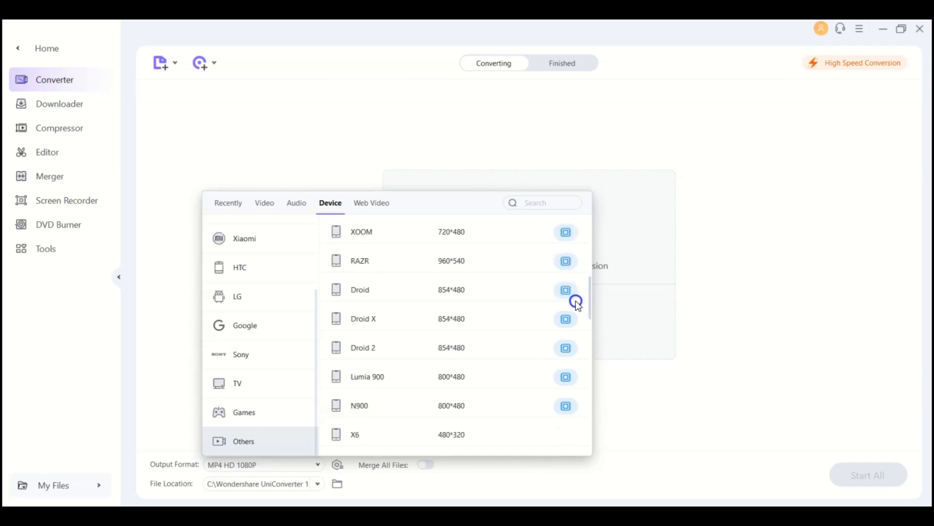
pyautogui.moveTo(576, 302); pyautogui.dragTo(574, 328)
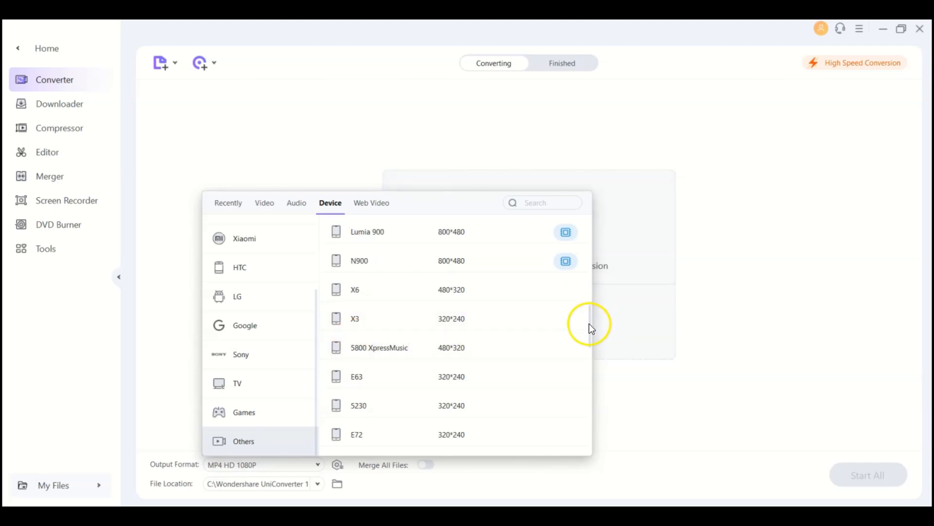
pyautogui.moveTo(588, 323); pyautogui.dragTo(589, 423)
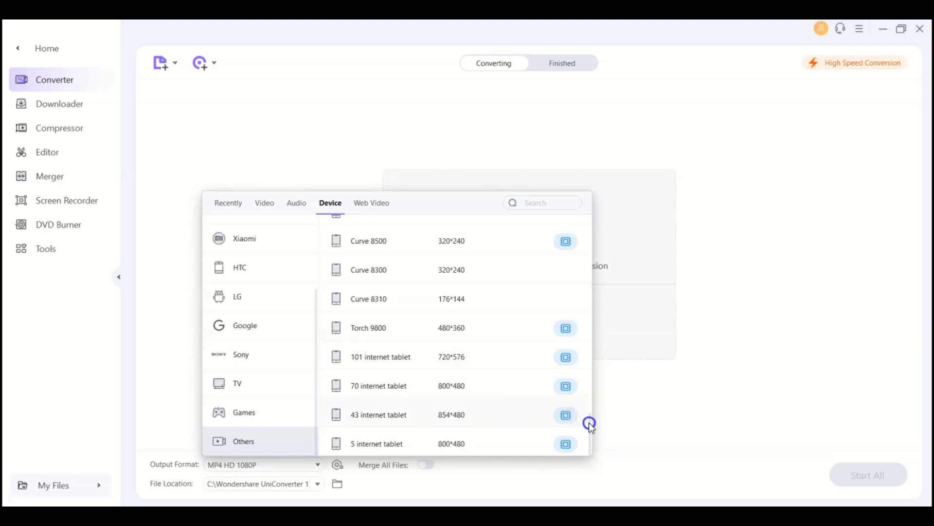
# Step: Examine the web video output presets for YouTube, Facebook, Vimeo, Instagram, Likee, TikTok, Amazon and eBay, and close the format list
pyautogui.click(382, 208)
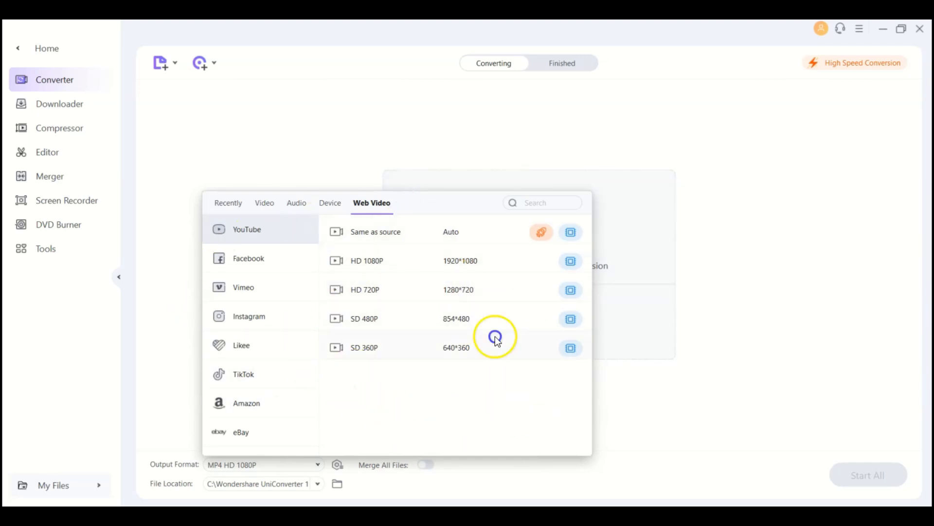
pyautogui.click(251, 260)
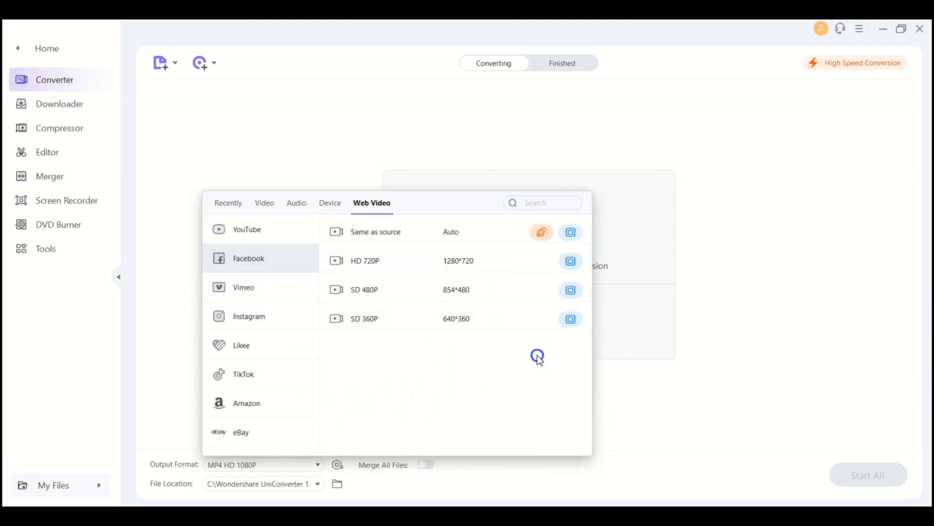
pyautogui.click(260, 288)
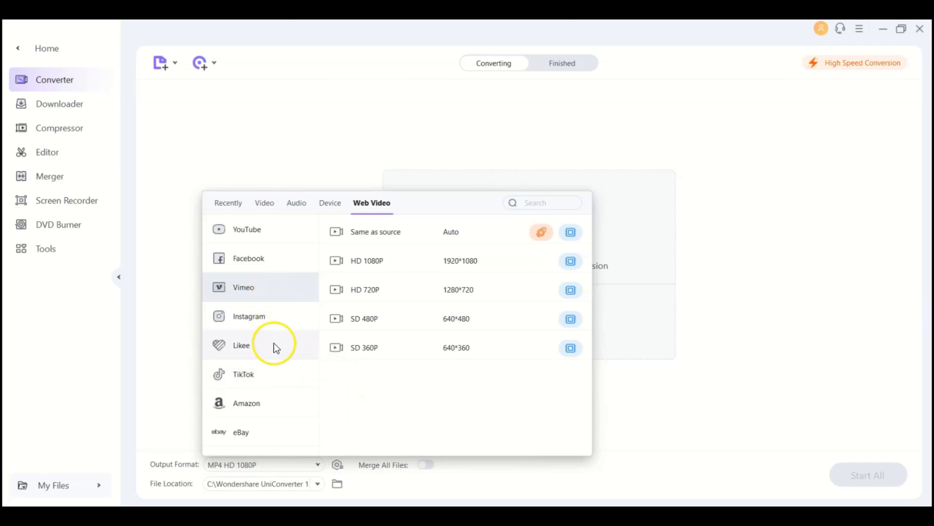
pyautogui.click(283, 326)
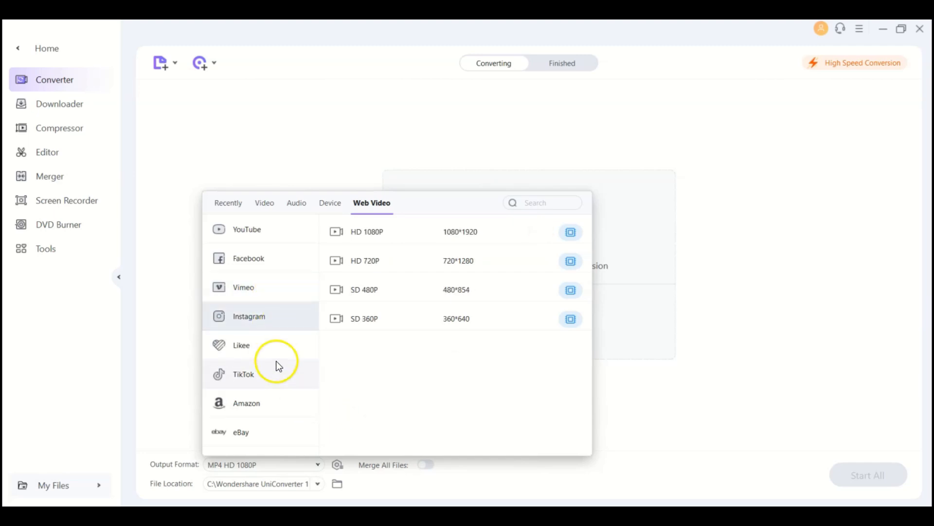
pyautogui.click(283, 351)
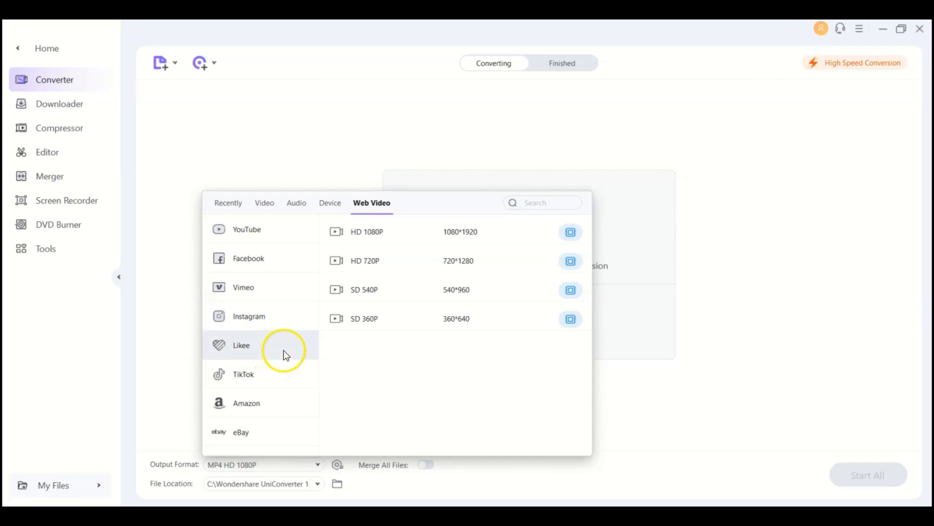
pyautogui.click(280, 382)
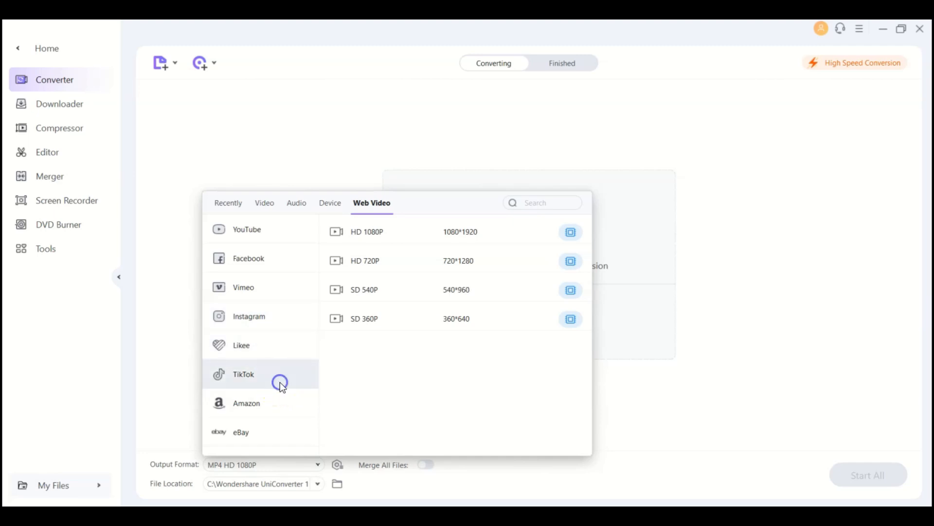
pyautogui.click(276, 412)
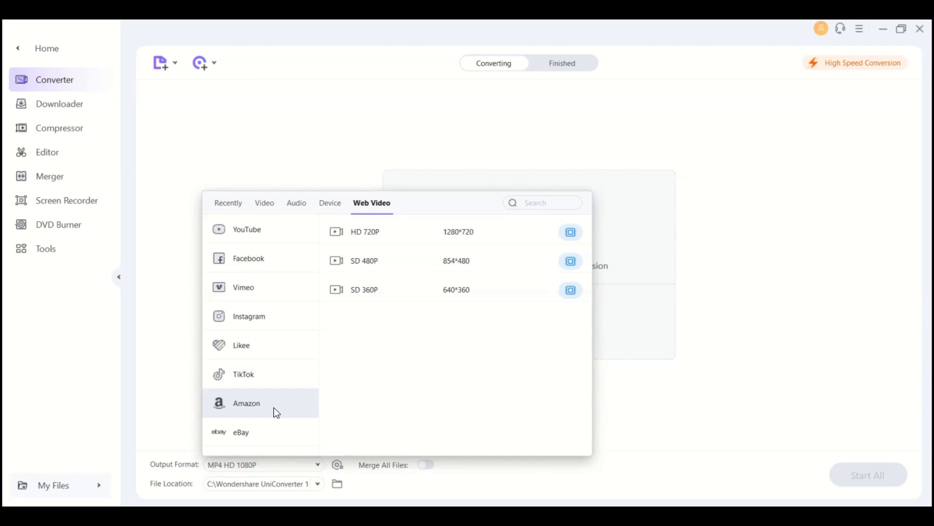
pyautogui.click(265, 437)
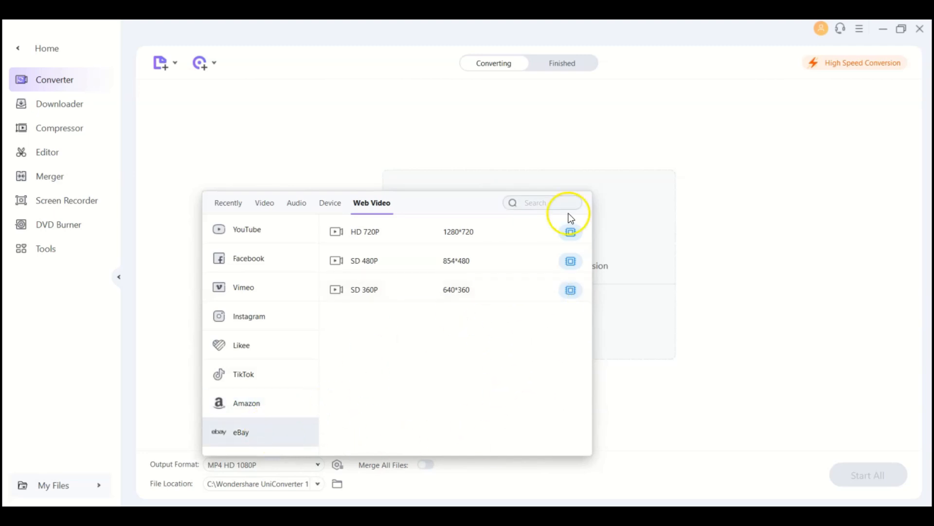
pyautogui.click(731, 422)
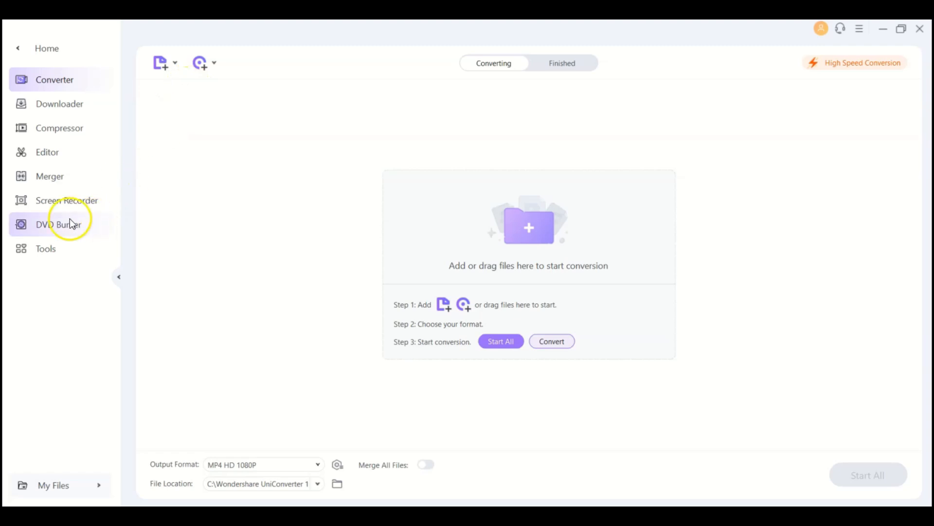
# Step: View the Converter's folder selection for loading a disc, cancel it, and open the DVD Burner
pyautogui.click(198, 67)
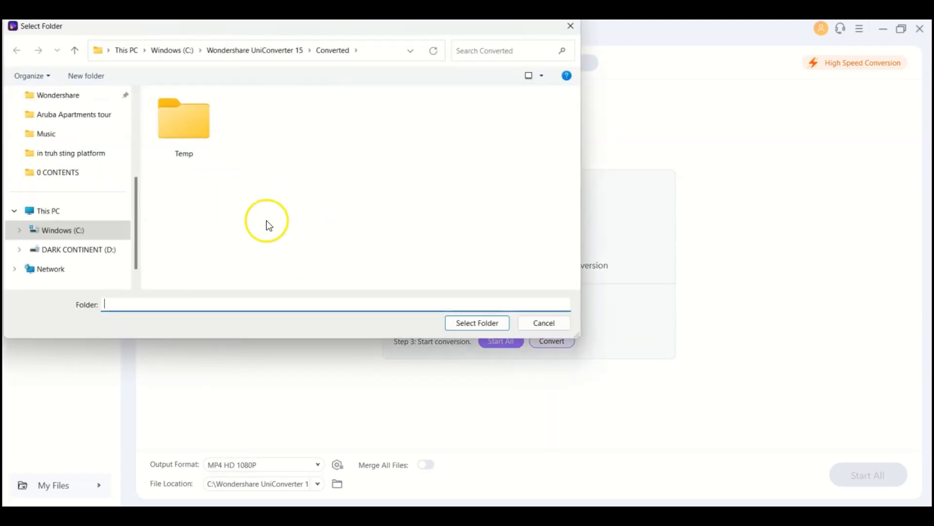
pyautogui.click(557, 323)
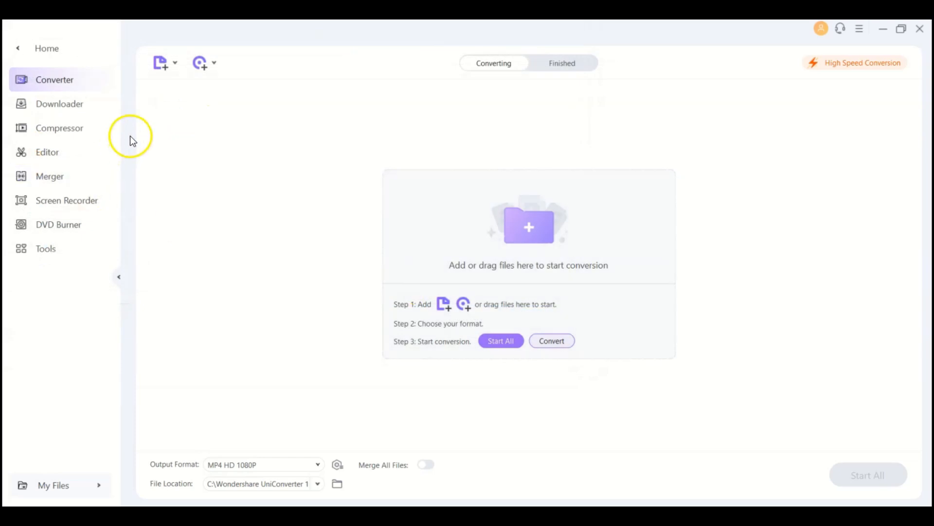
pyautogui.click(81, 233)
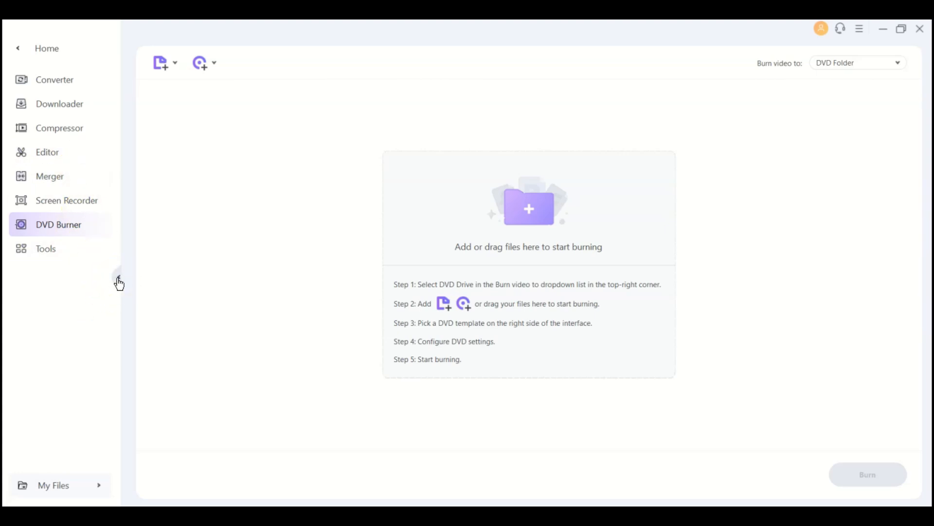
# Step: Open the Downloader and view its Paste URL dialog, closing it without adding a link
pyautogui.click(73, 108)
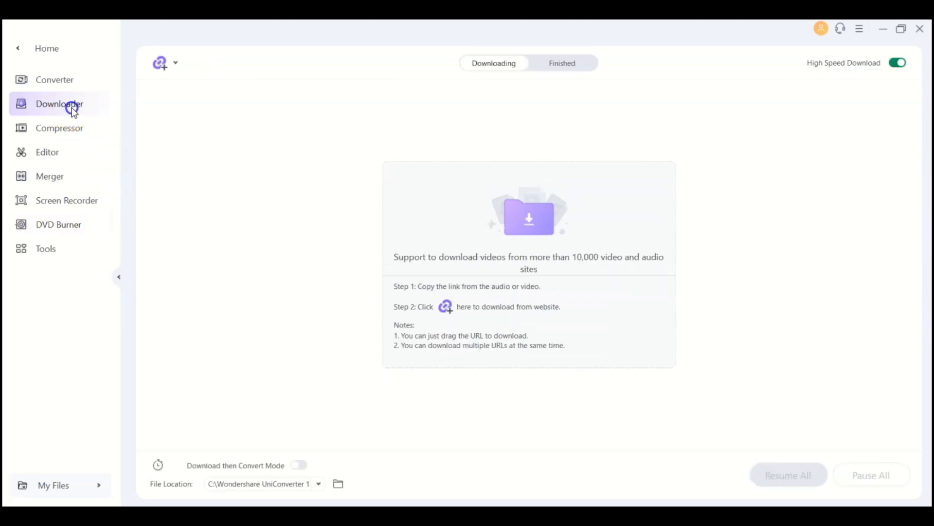
pyautogui.click(160, 63)
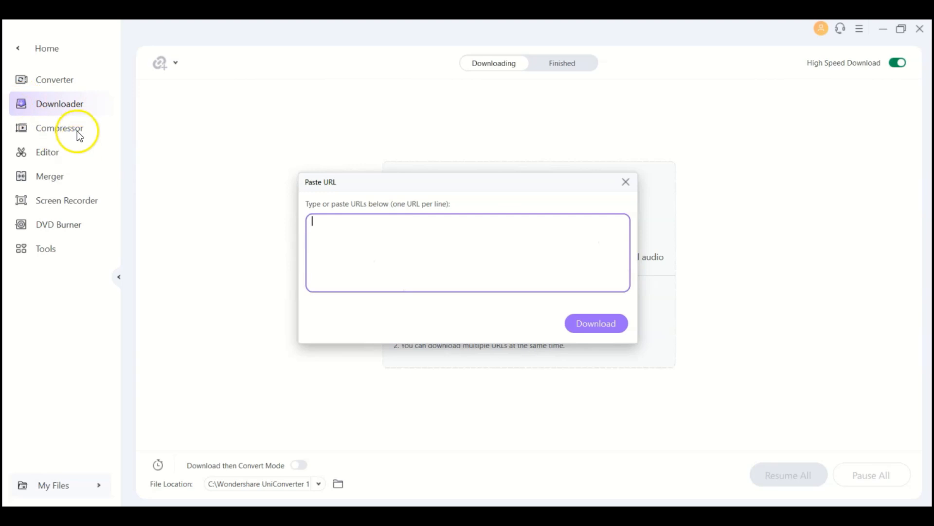
pyautogui.click(625, 182)
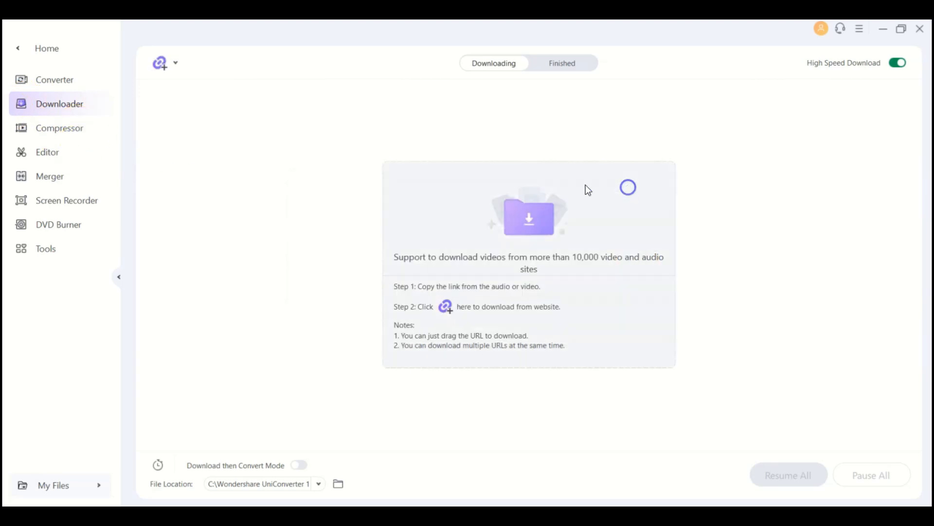
# Step: Open the Compressor and view the available file size percentages, keeping the current one
pyautogui.click(58, 134)
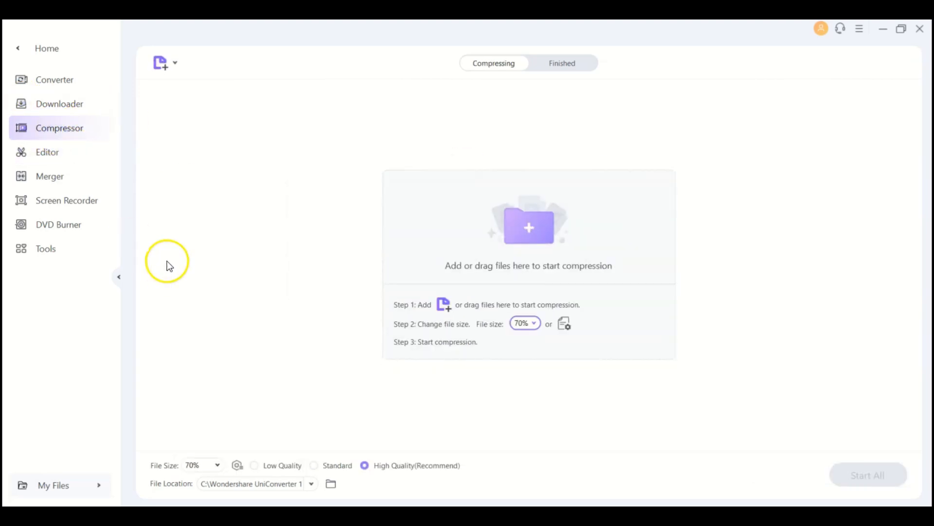
pyautogui.click(217, 465)
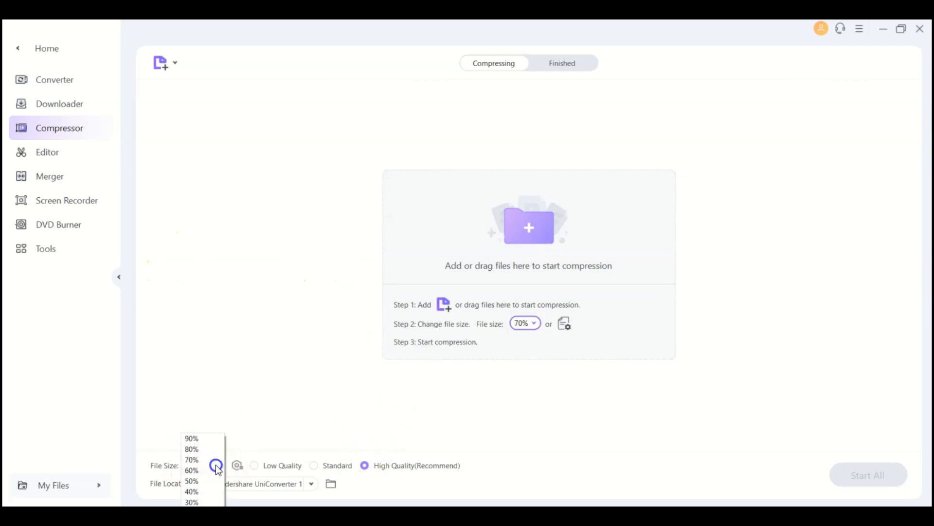
pyautogui.click(281, 380)
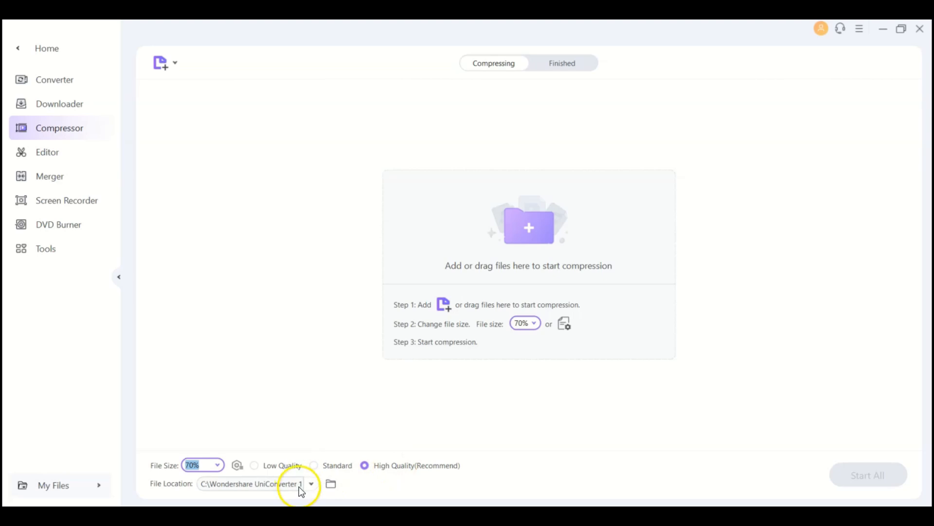
# Step: Examine the Editor's effect, watermark, subtitle, audio and speed settings for the loaded highway video, and close them without changes
pyautogui.click(59, 157)
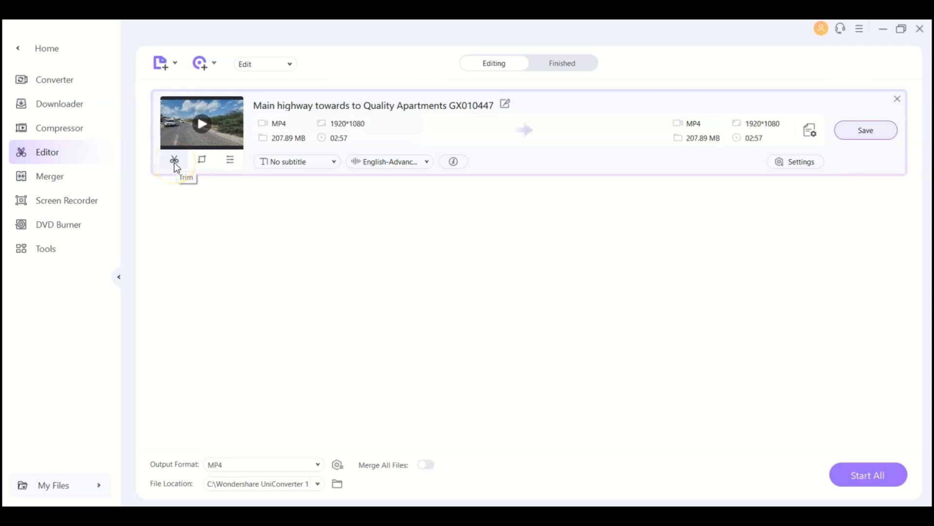
pyautogui.click(228, 162)
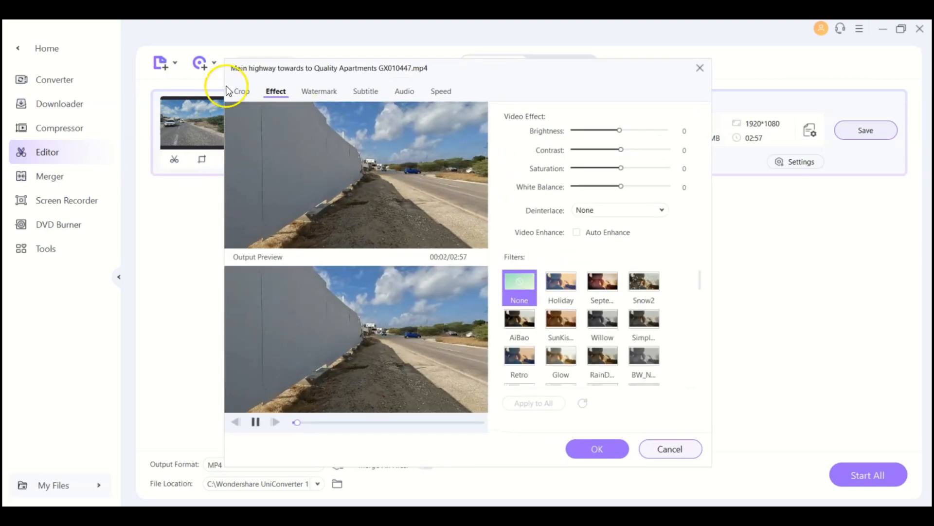
pyautogui.click(320, 97)
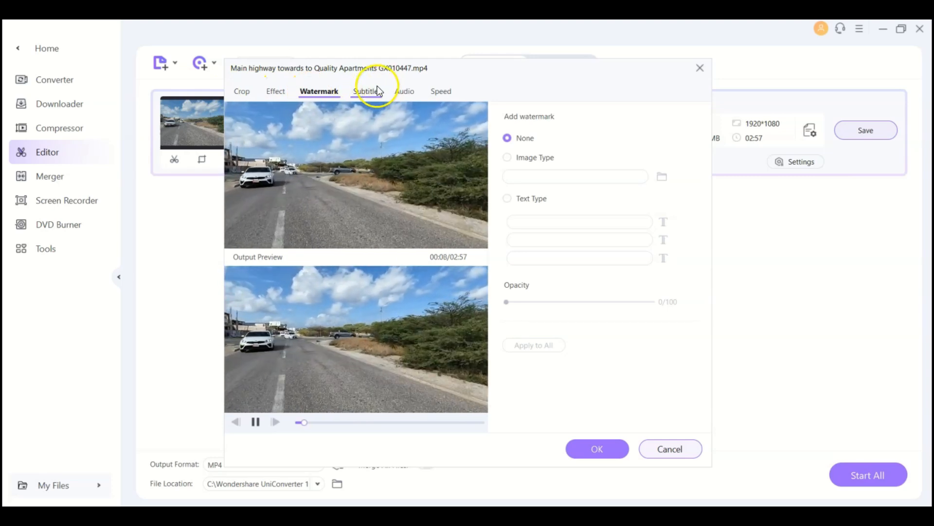
pyautogui.click(370, 91)
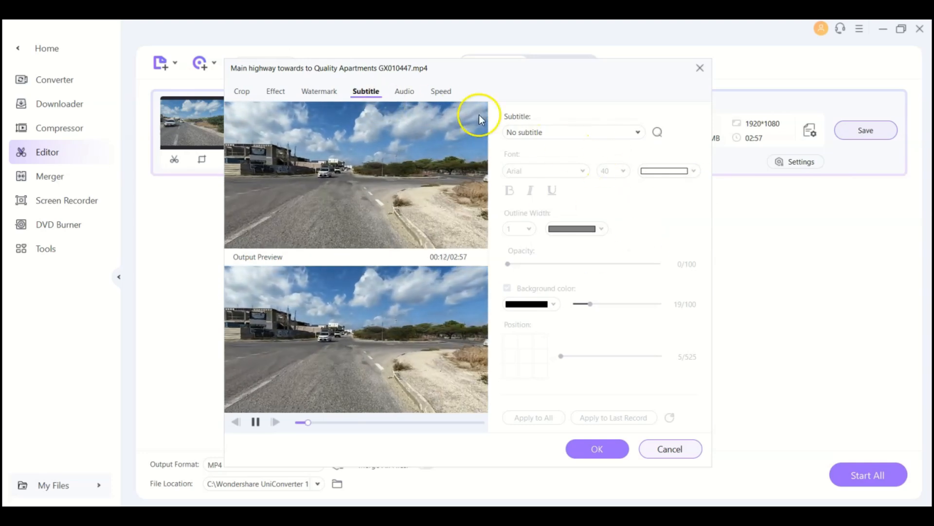
pyautogui.click(407, 98)
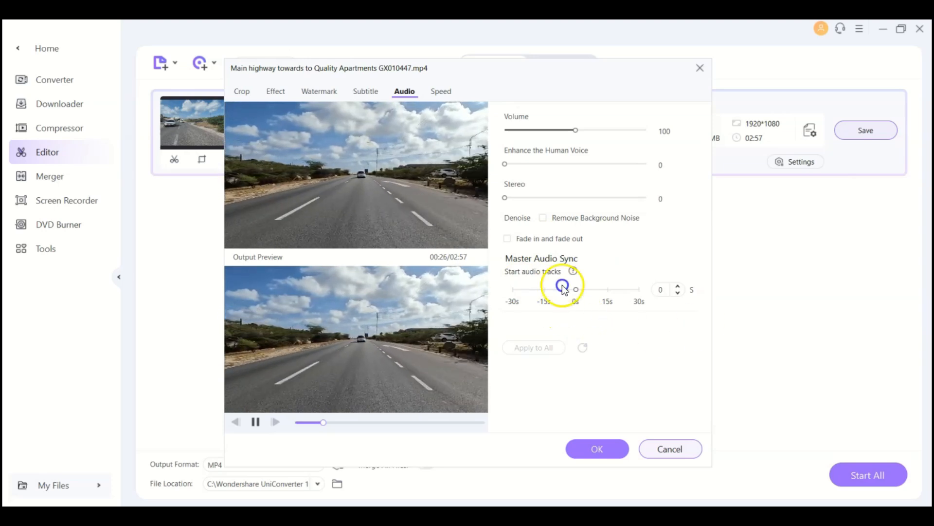
pyautogui.click(436, 92)
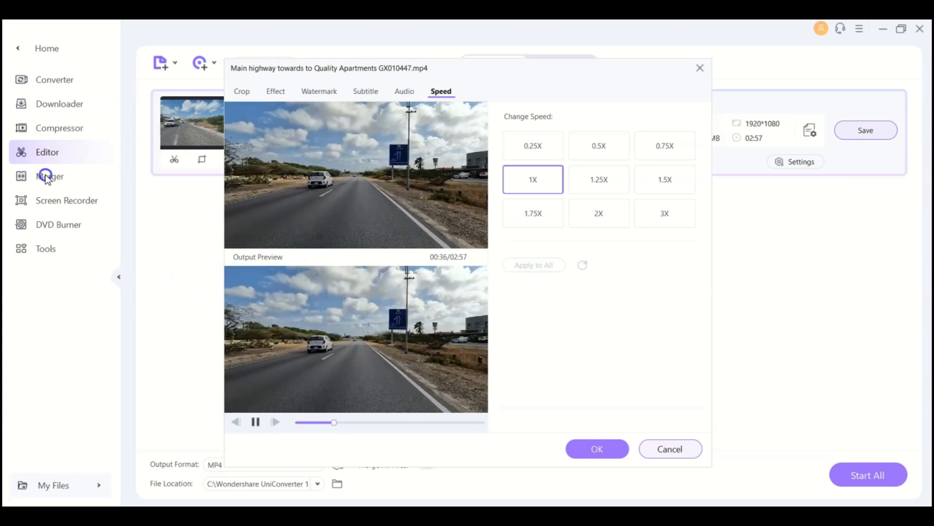
pyautogui.click(699, 68)
# Step: Open the Merger and view its disc folder and video file selection dialogs, cancelling each without adding anything
pyautogui.click(57, 175)
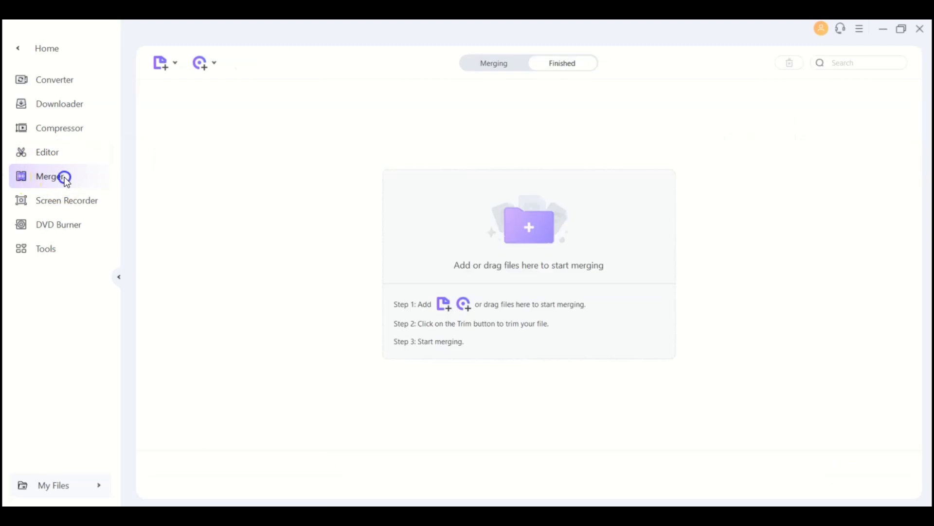
pyautogui.click(204, 71)
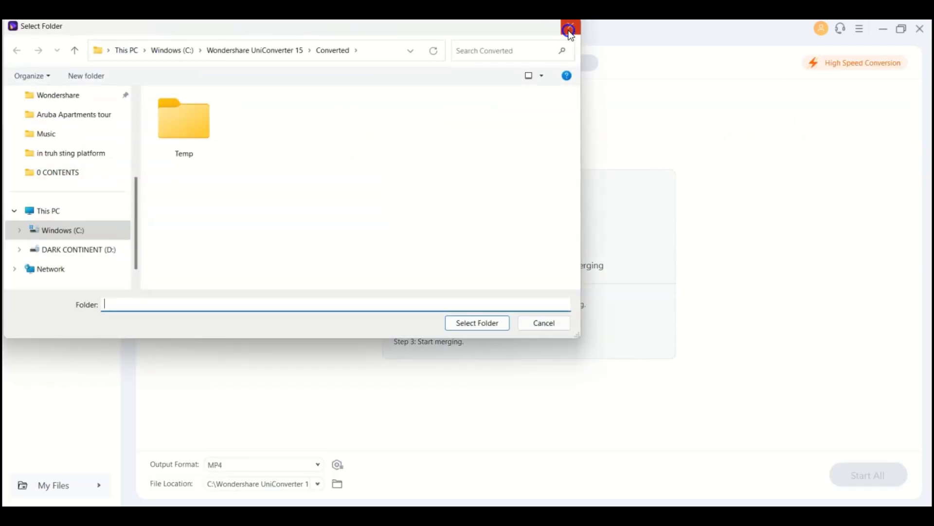
pyautogui.click(570, 28)
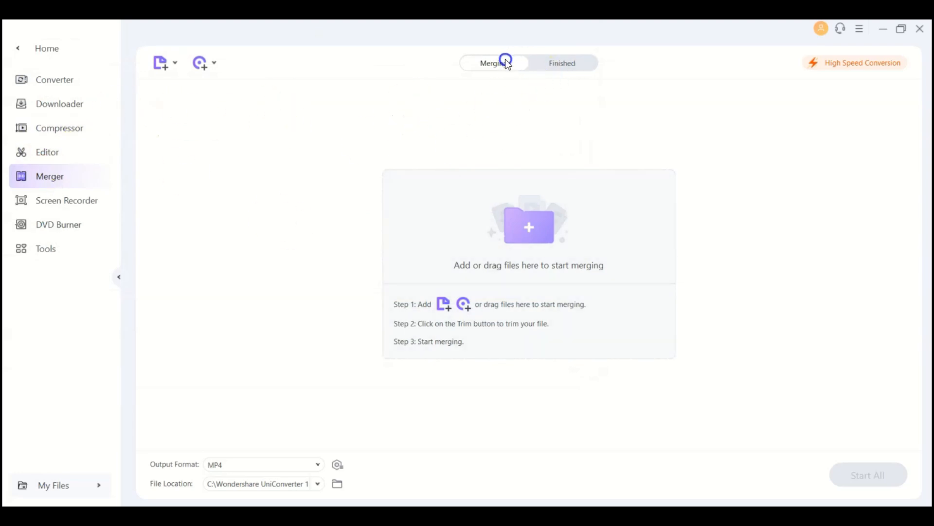
pyautogui.click(200, 65)
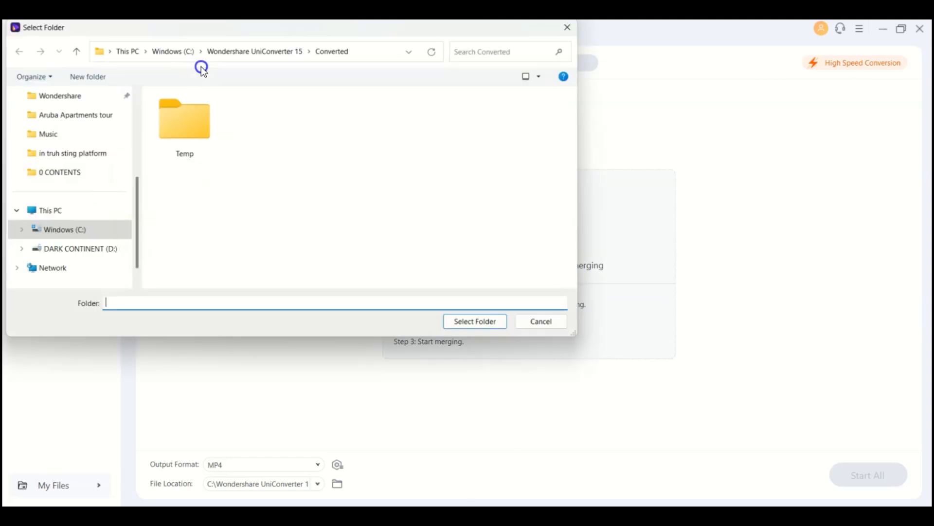
pyautogui.click(570, 28)
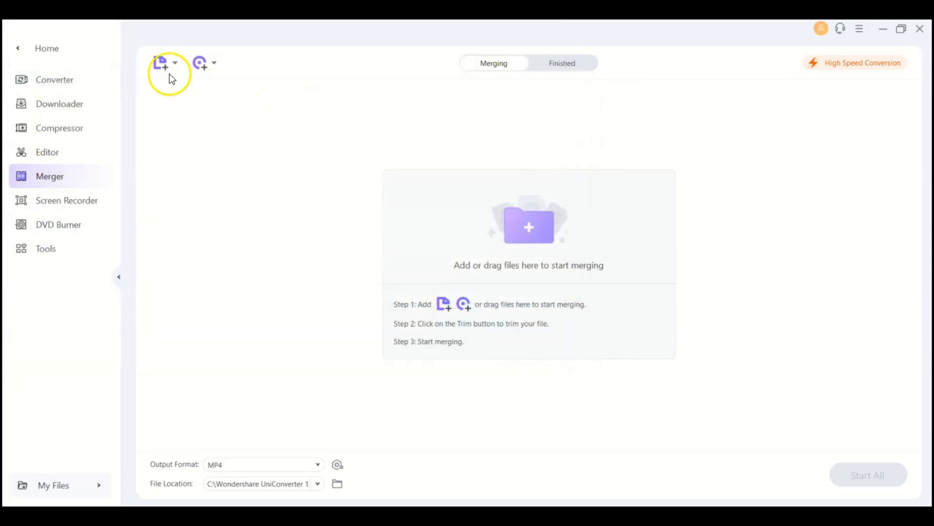
pyautogui.click(161, 64)
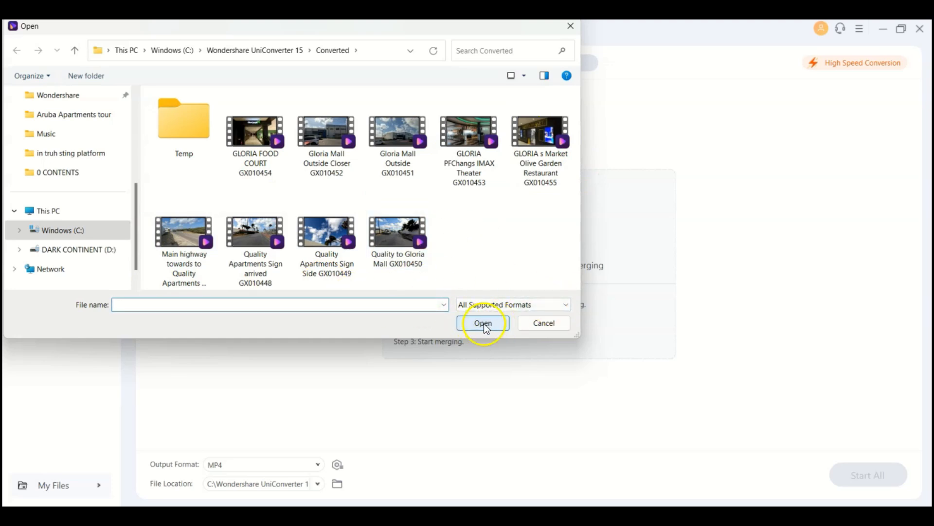
pyautogui.click(543, 323)
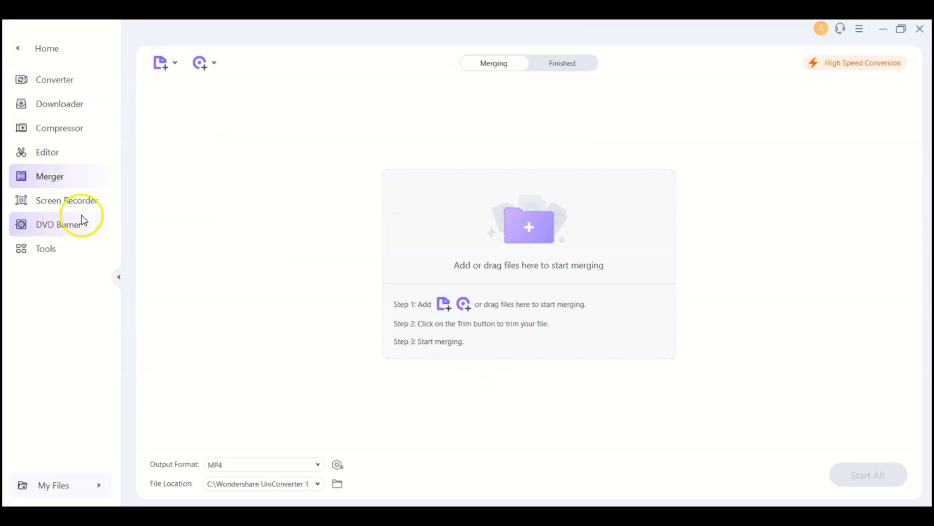
# Step: View the recording options in the Screen Recorder and the AI Lab and other utilities in Tools
pyautogui.click(84, 201)
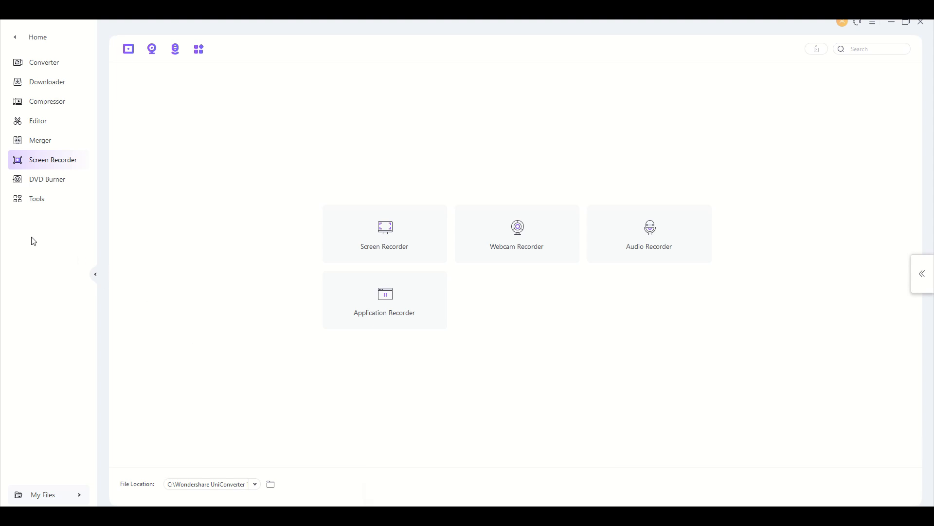
pyautogui.click(39, 199)
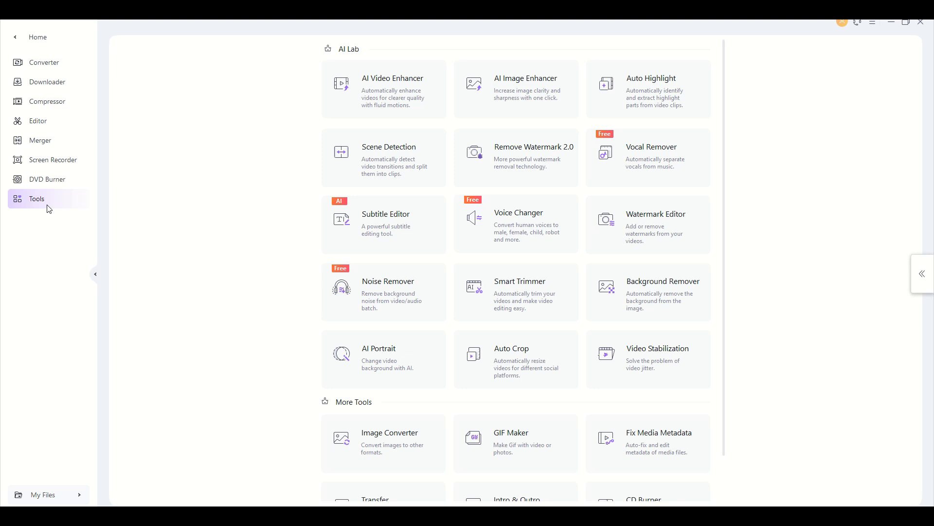